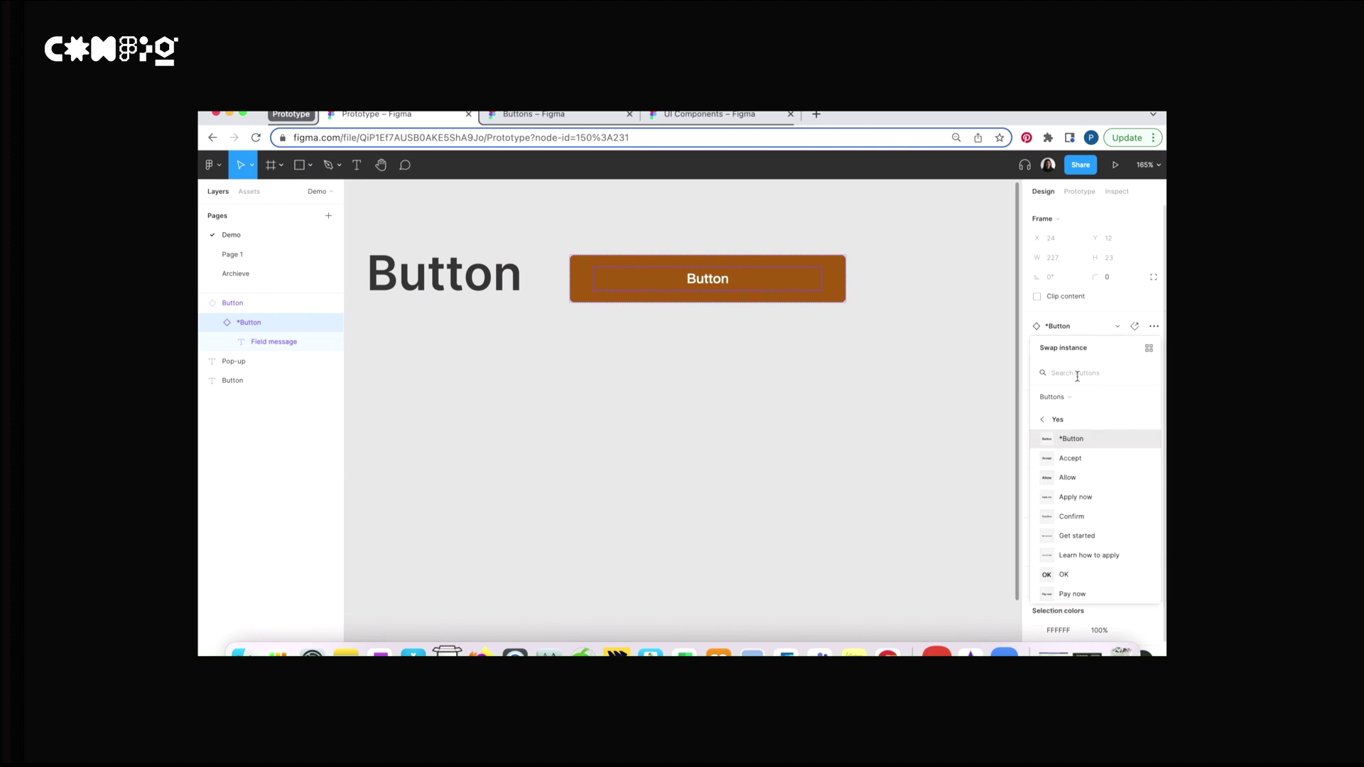
Search the button instance's swap options for "apply" and for the synonym "Okay".
type("apply")
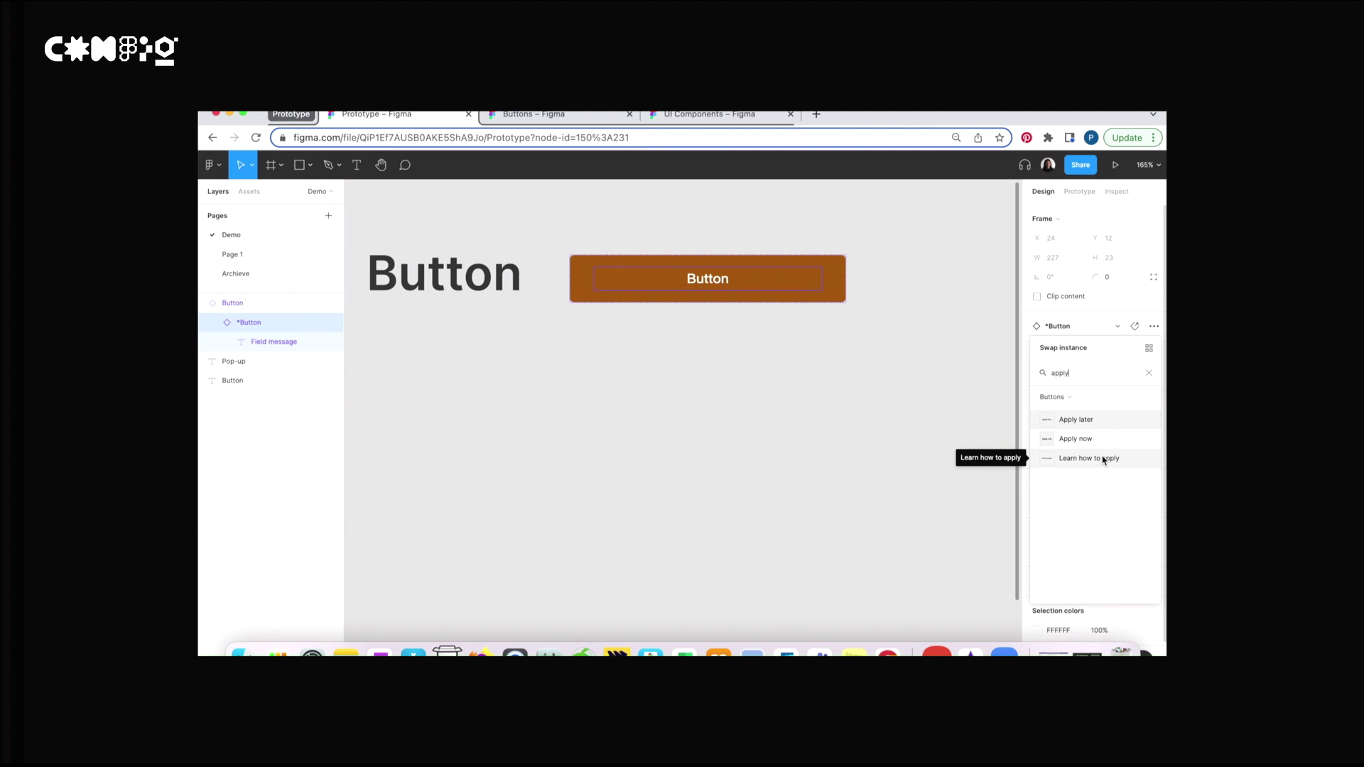
left_click(1149, 374)
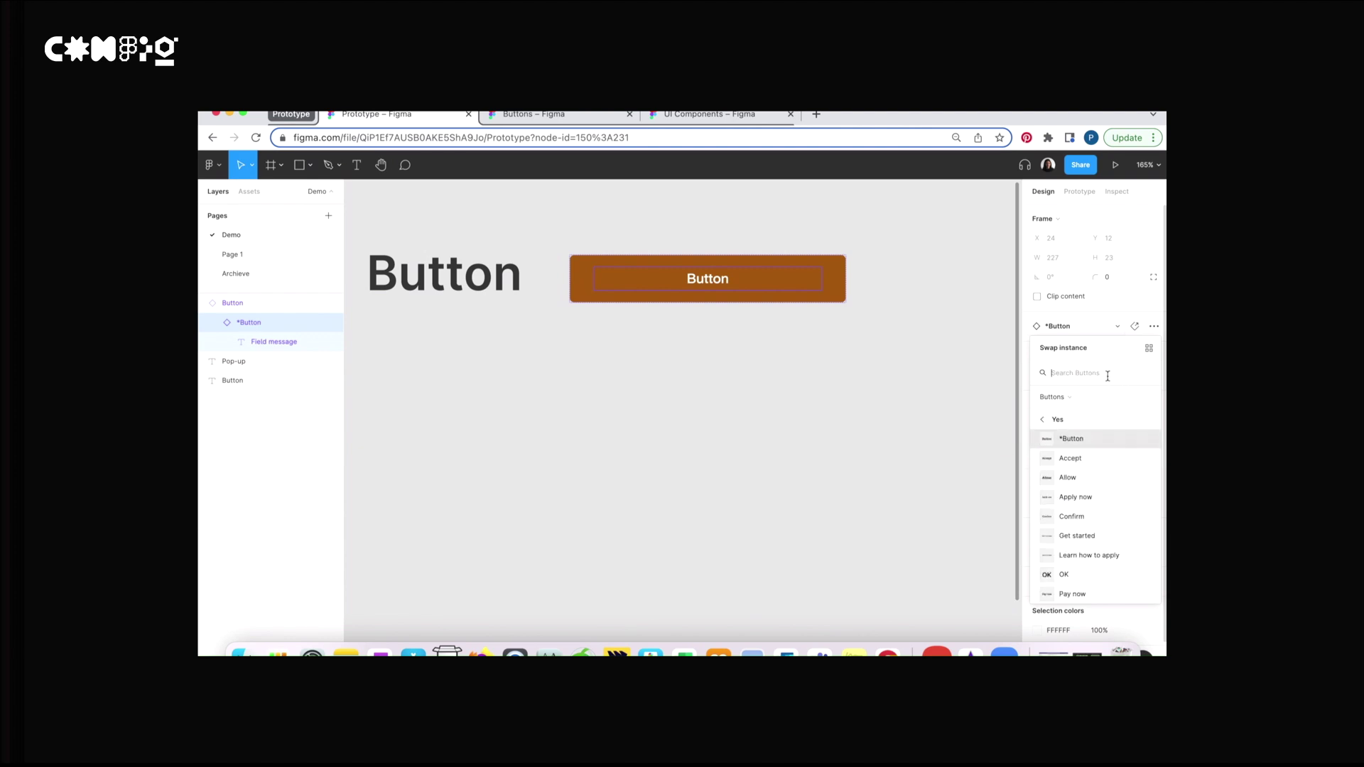
type("Okay")
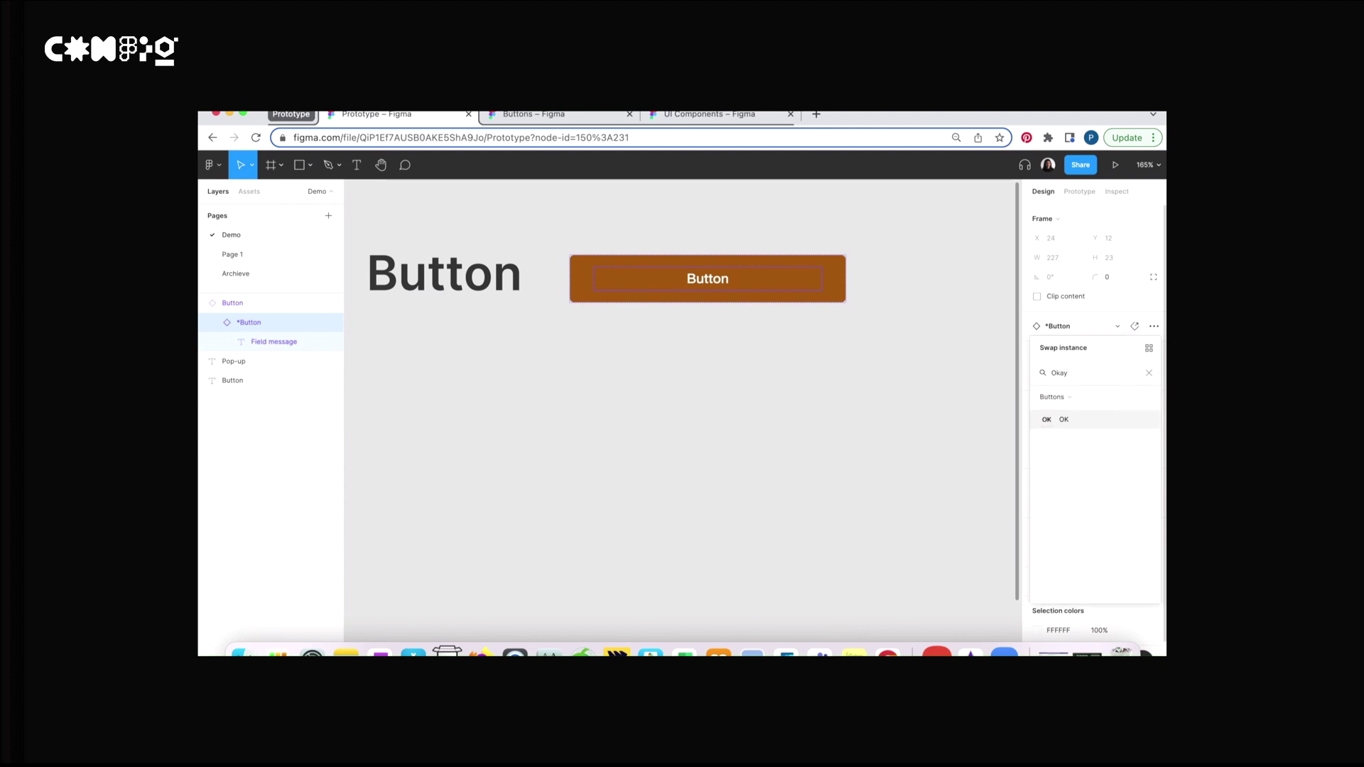
mouse_move(1083, 421)
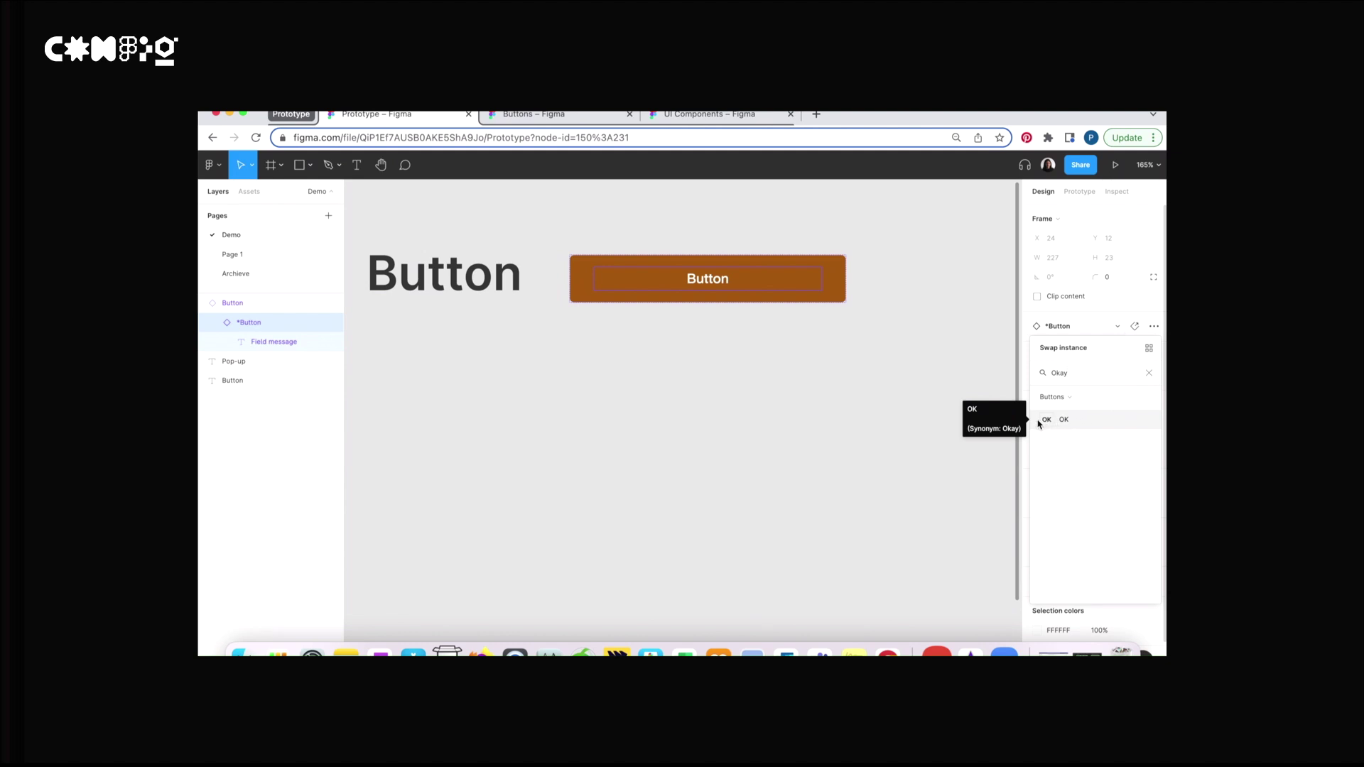
left_click(1149, 373)
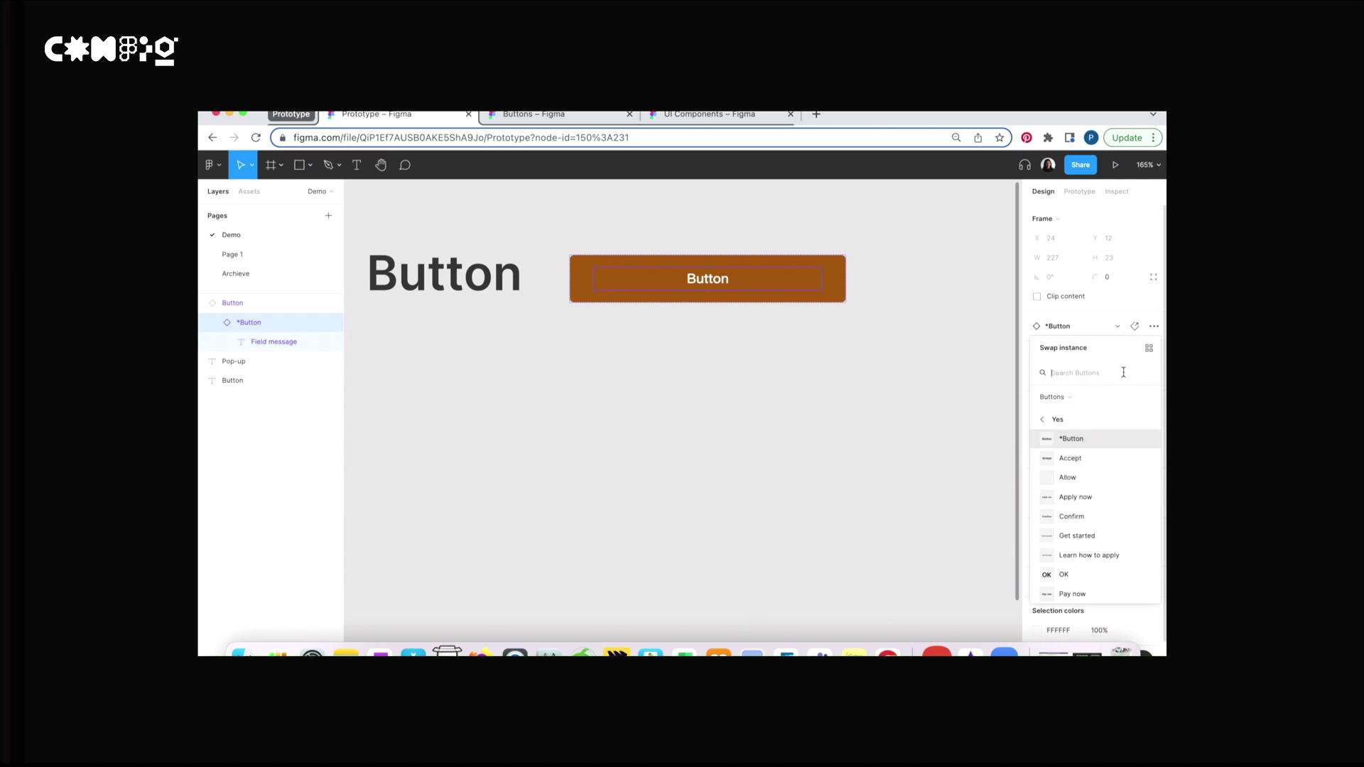
Examine the Yes and No groups of the button's swap options and search them for "Register".
left_click(1076, 421)
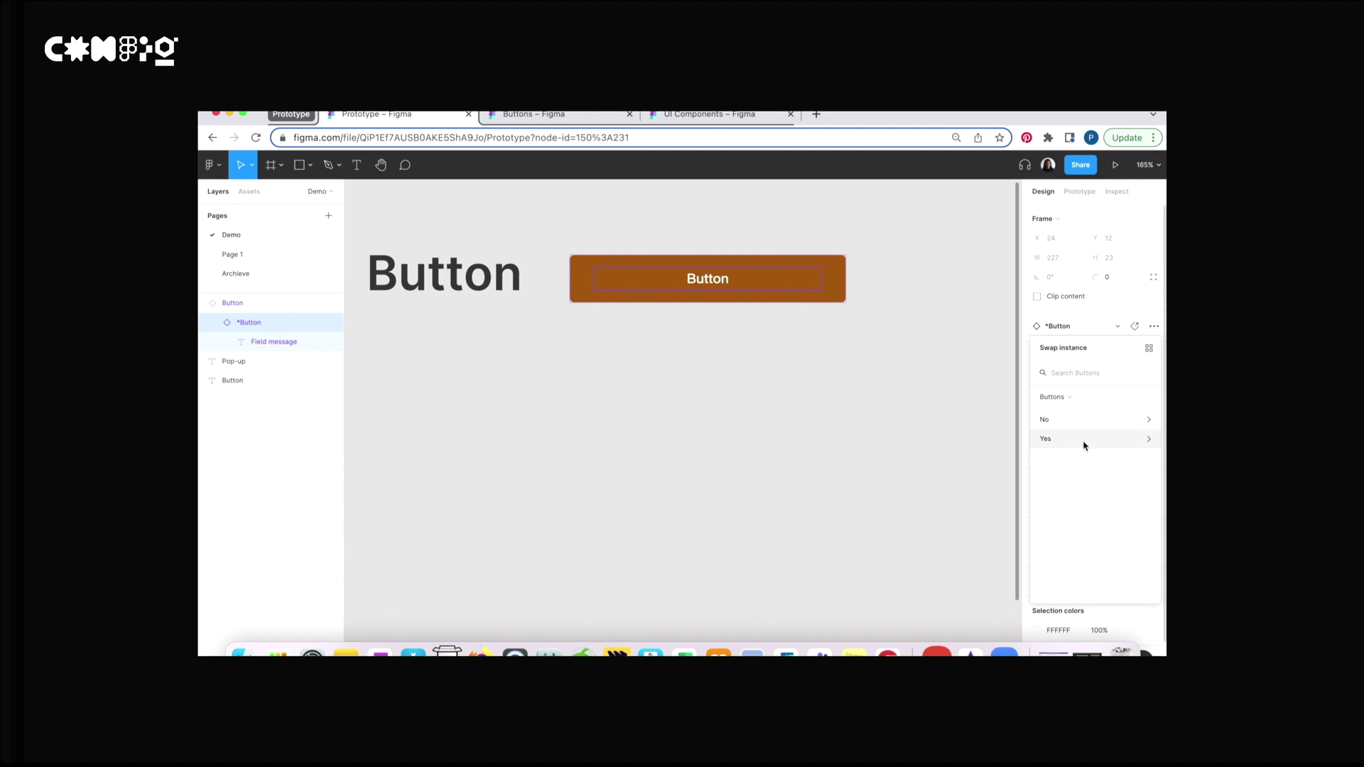
left_click(1085, 445)
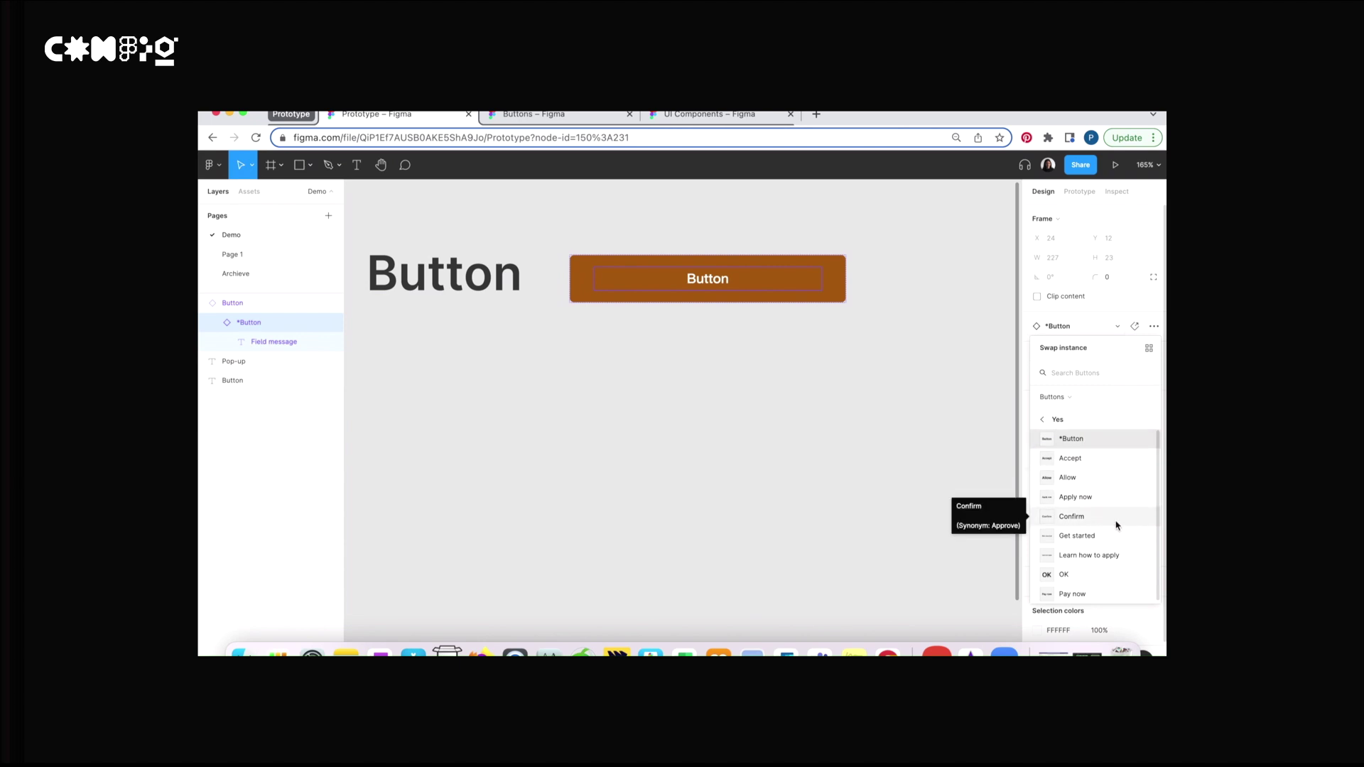
left_click(1091, 420)
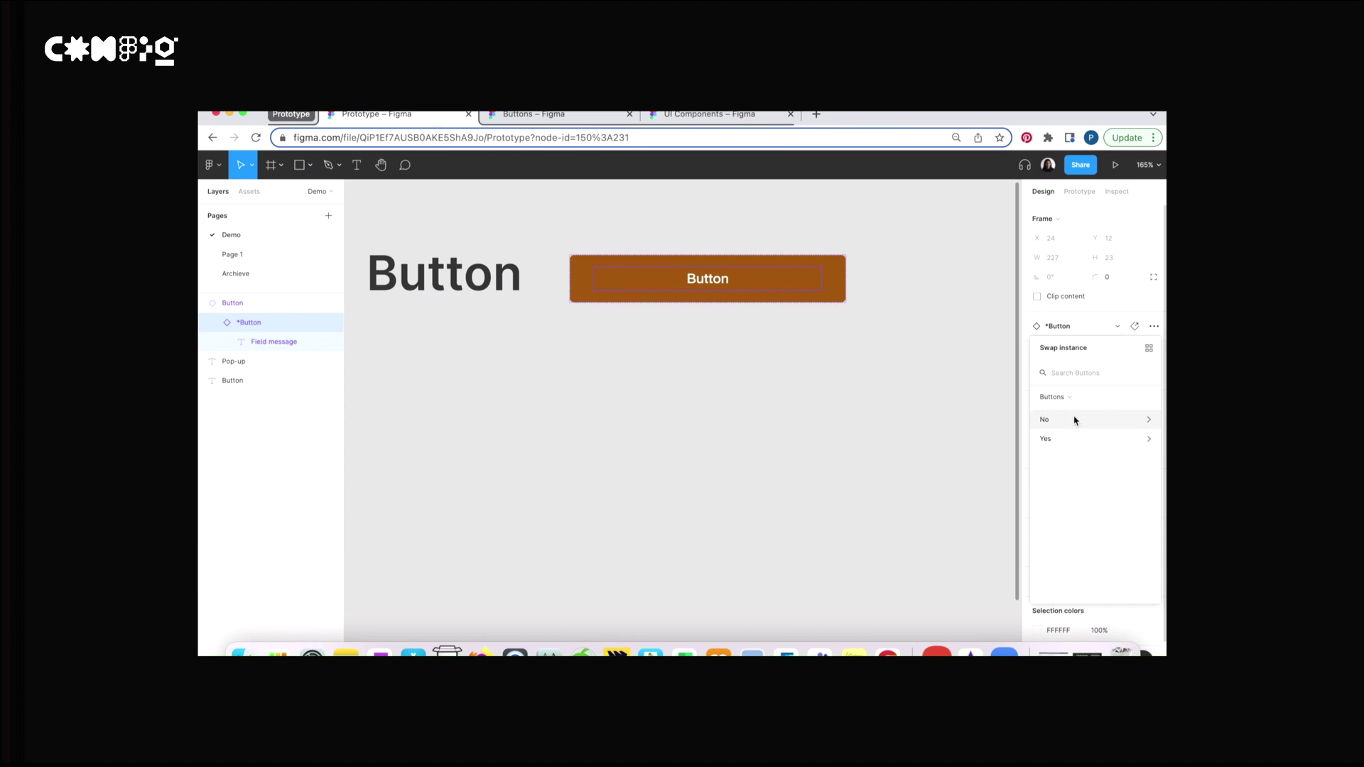
left_click(1075, 420)
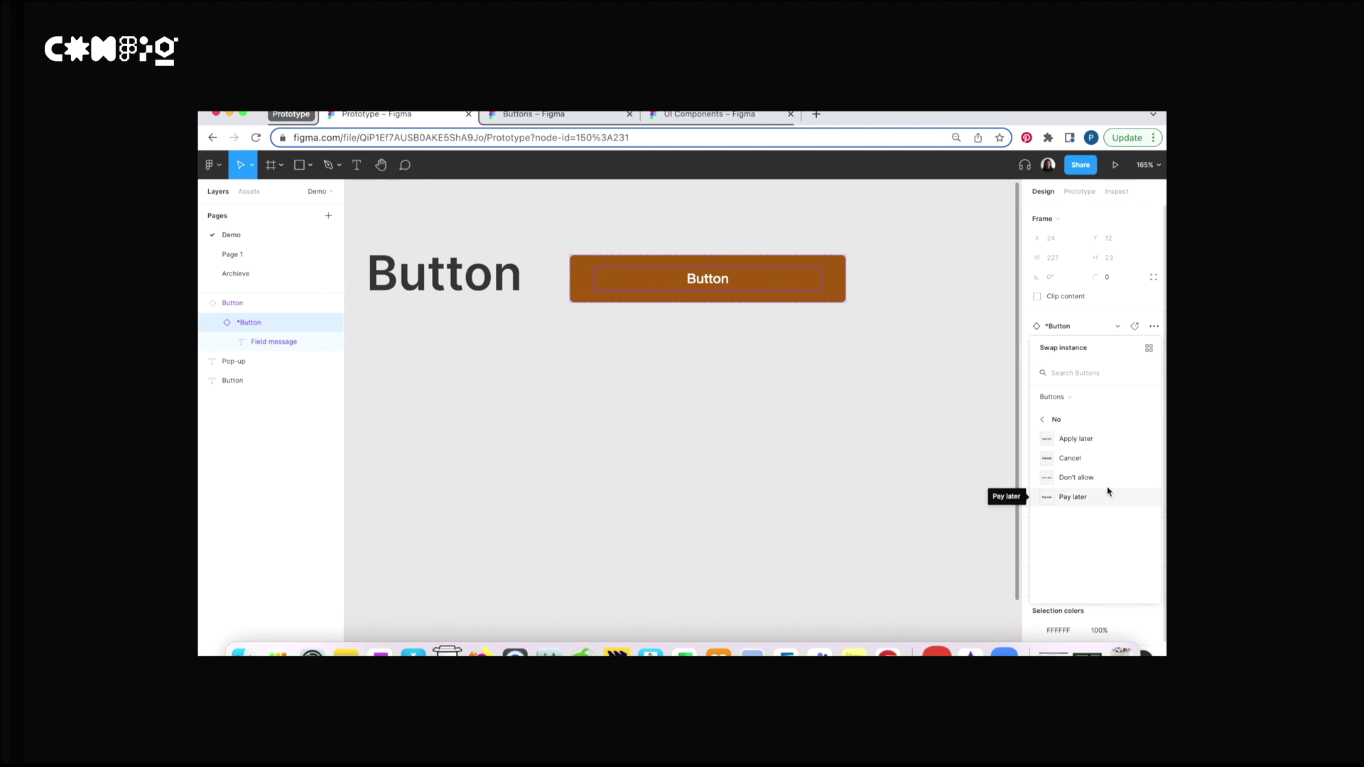
left_click(1075, 420)
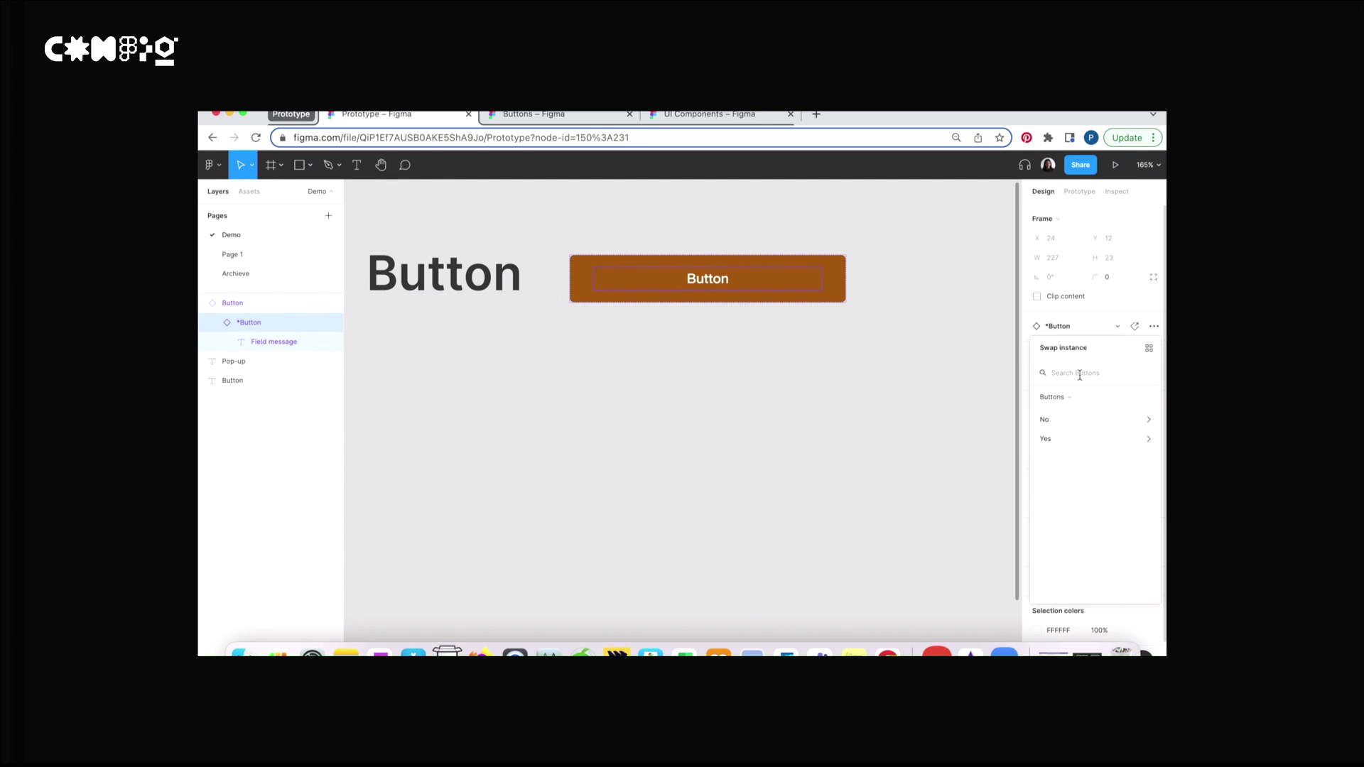
type("Register")
left_click(1150, 374)
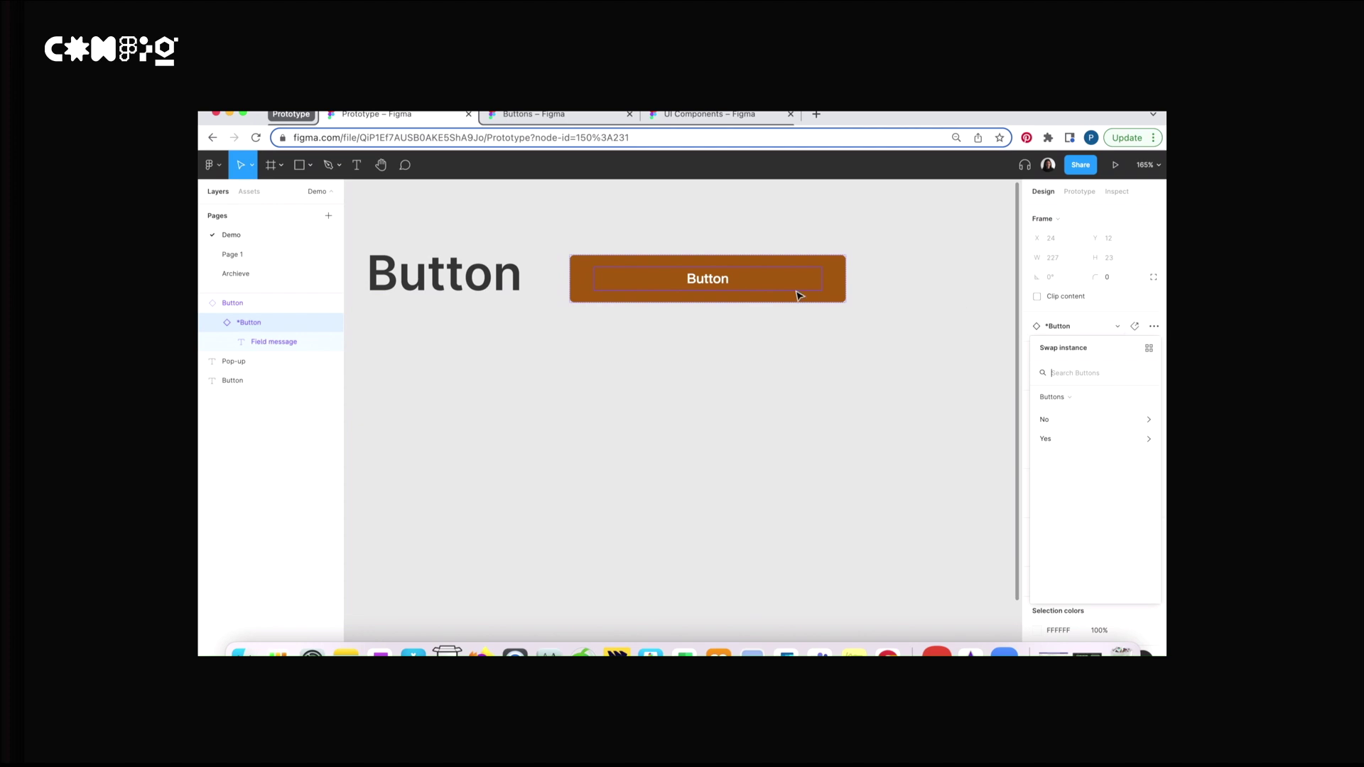
Overwrite the label text of the brown button with Register.
double_click(702, 284)
double_click(700, 281)
type("Regist")
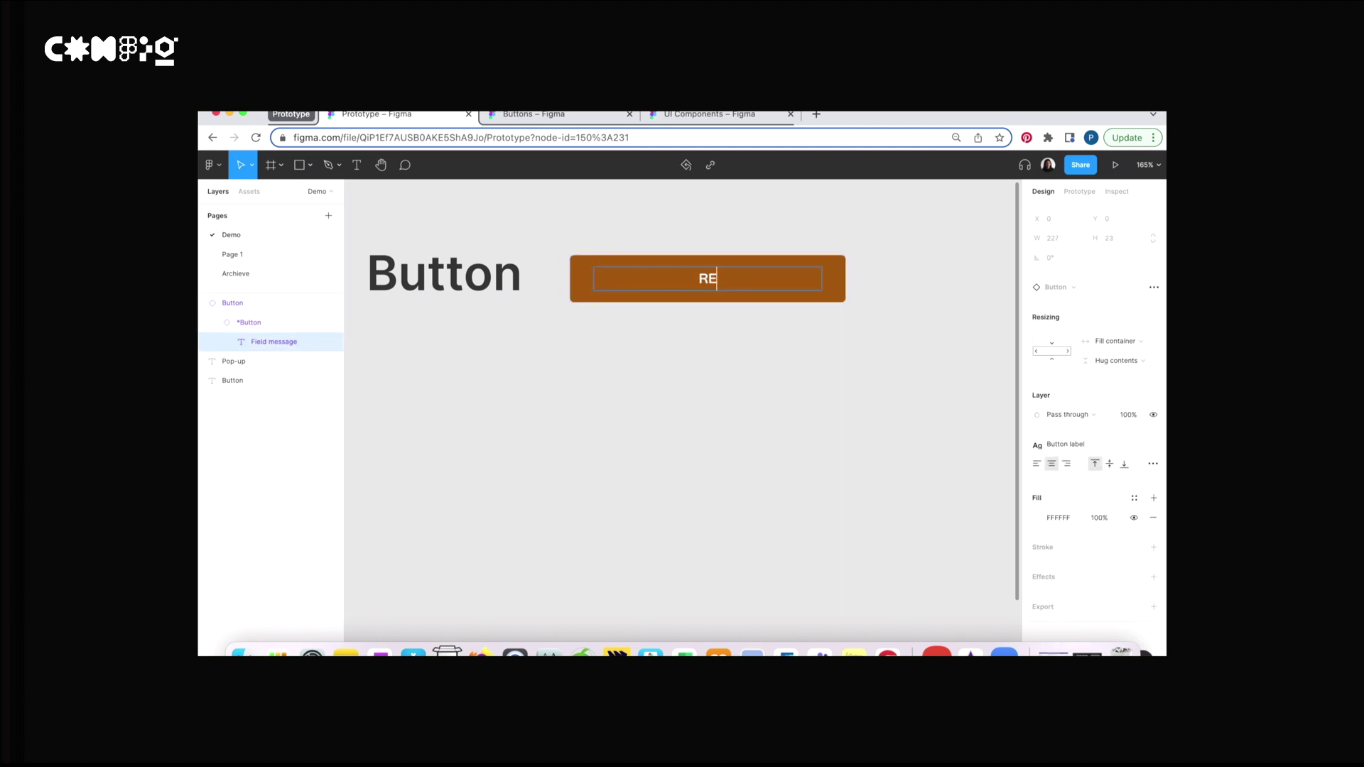
type("er")
key("Escape")
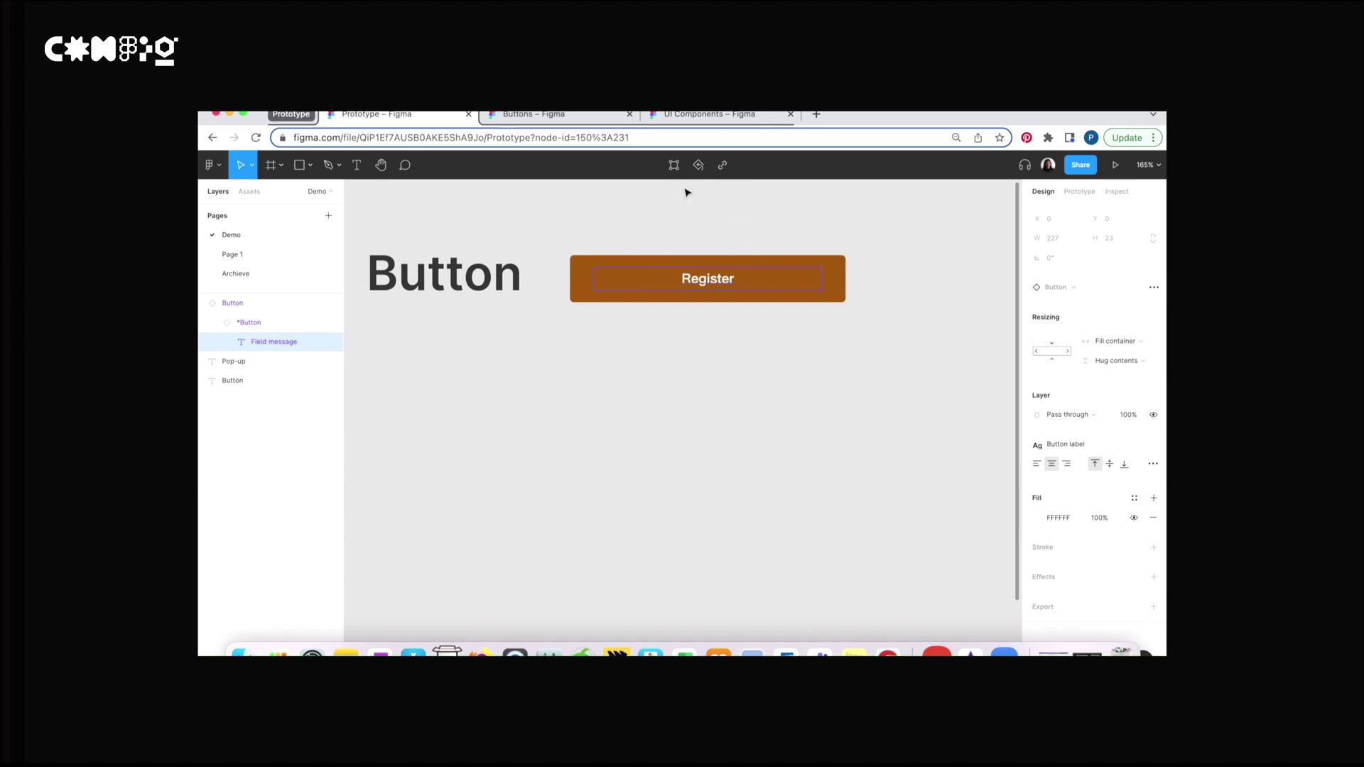
In the Buttons file, duplicate the "Create new copy..." template below "Learn how to apply" and convert the duplicate into a component.
left_click(563, 115)
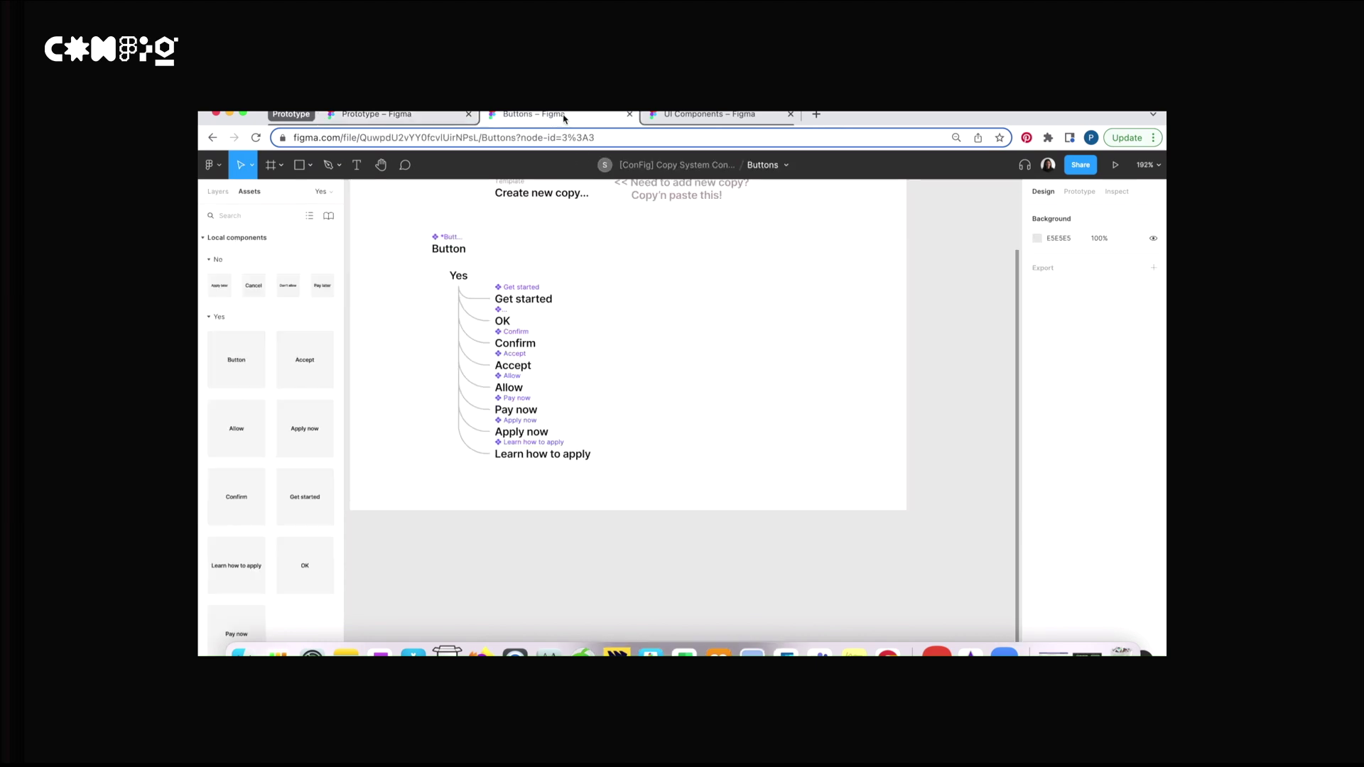
left_click(540, 224)
left_click_drag(540, 224, 541, 518)
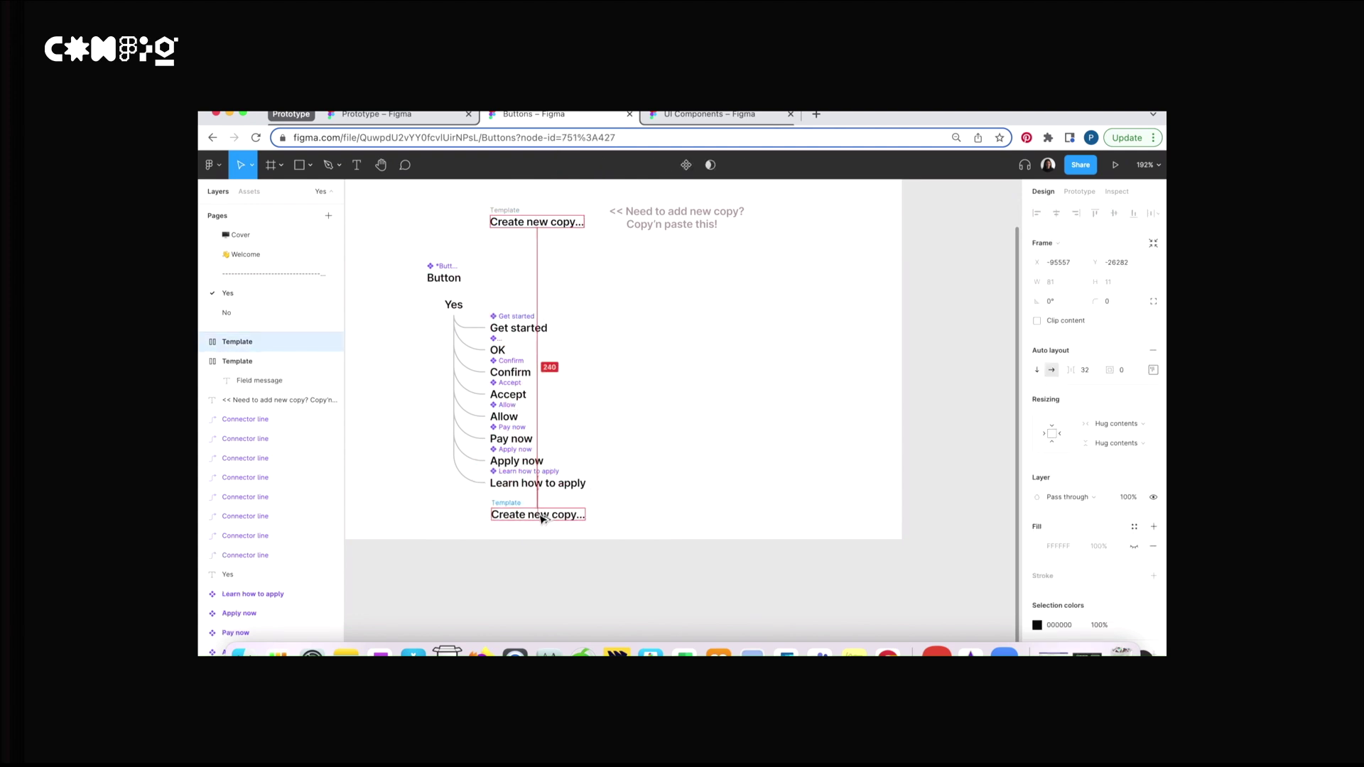
key("super+alt+k")
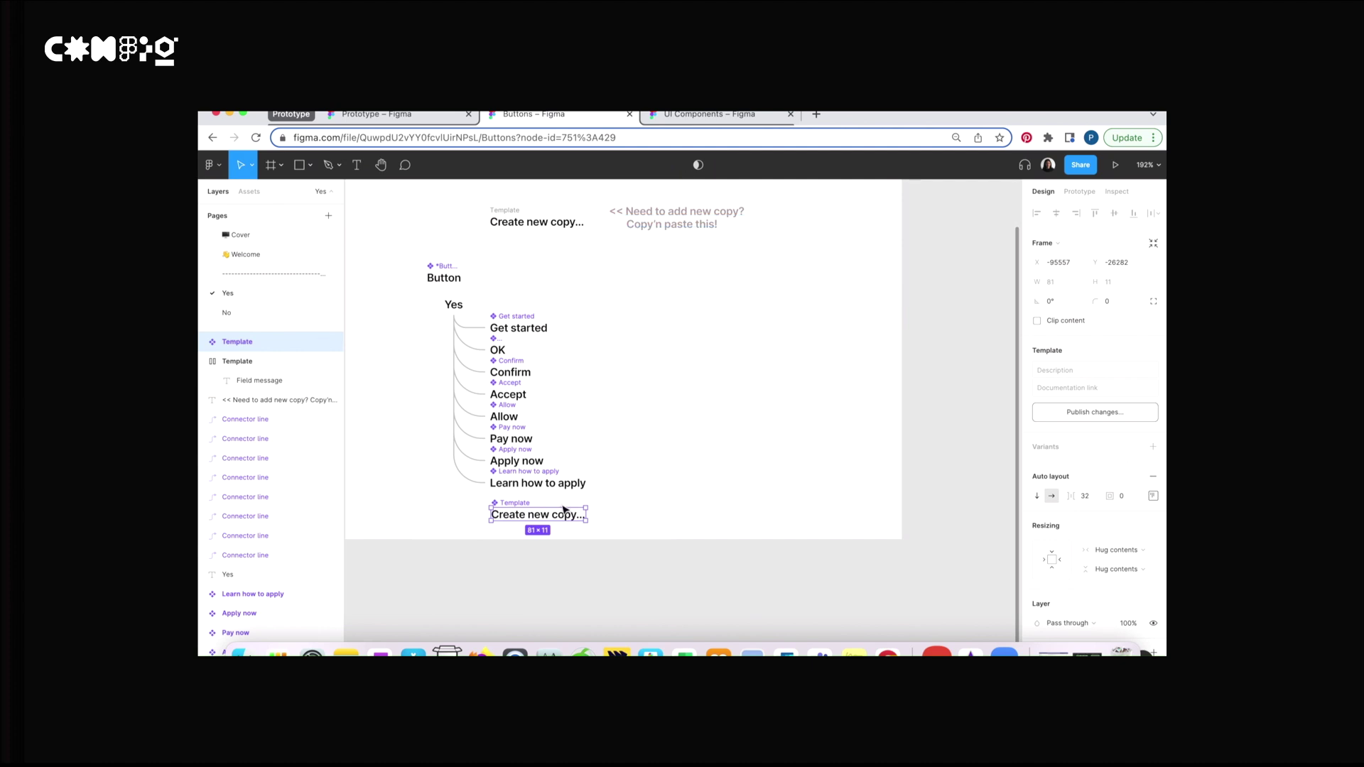
Change the new component's text to Register.
double_click(562, 513)
double_click(544, 515)
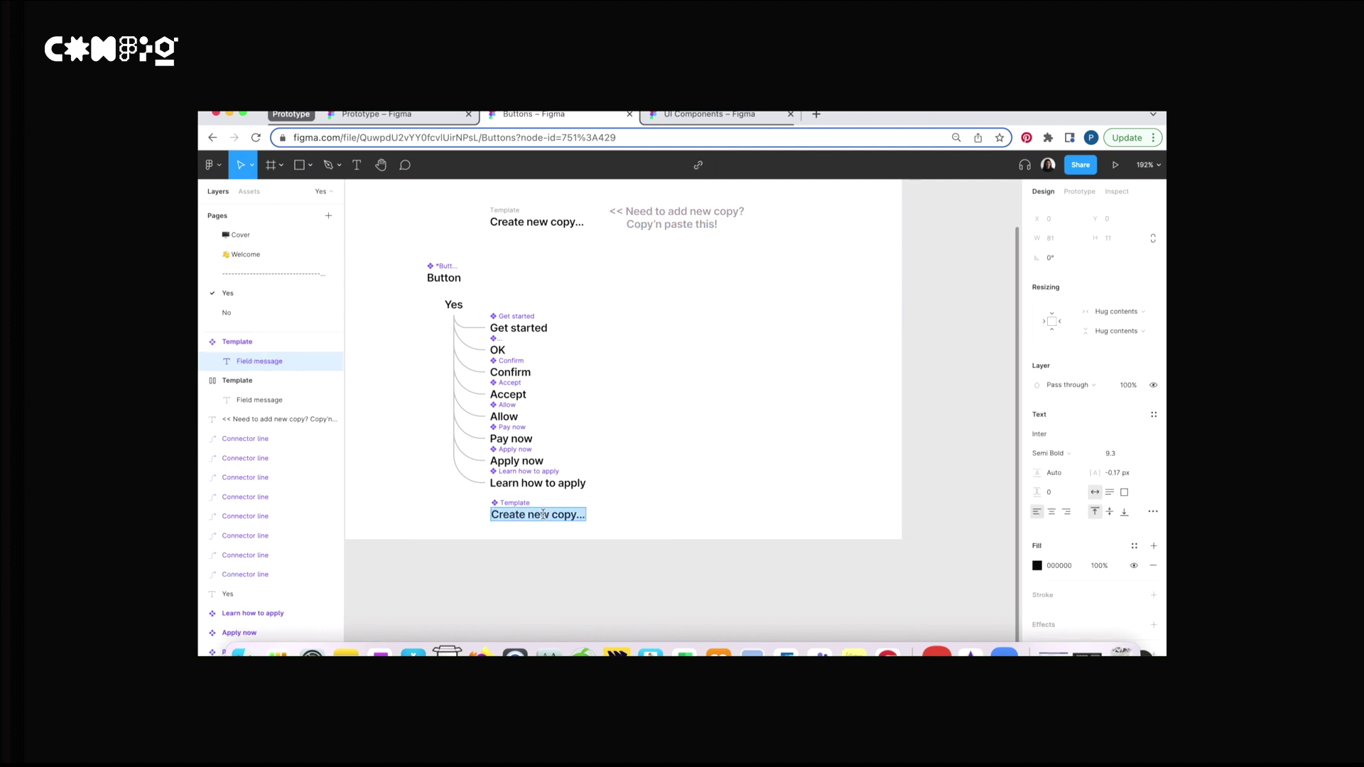
type("REg")
key("BackSpace")
key("BackSpace")
type("egister")
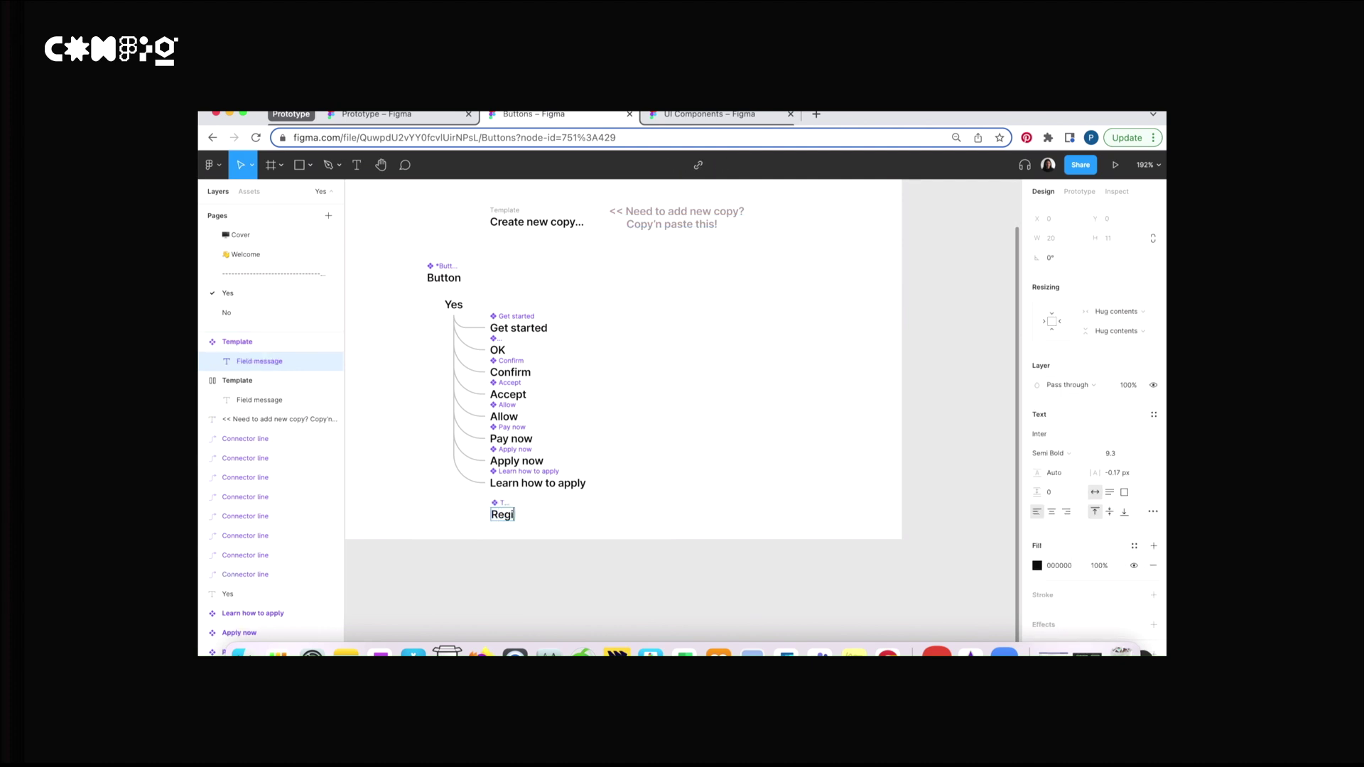
Rename the new component as Register and publish the library changes.
key("super+a")
key("super+c")
double_click(241, 344)
key("super+v")
key("Return")
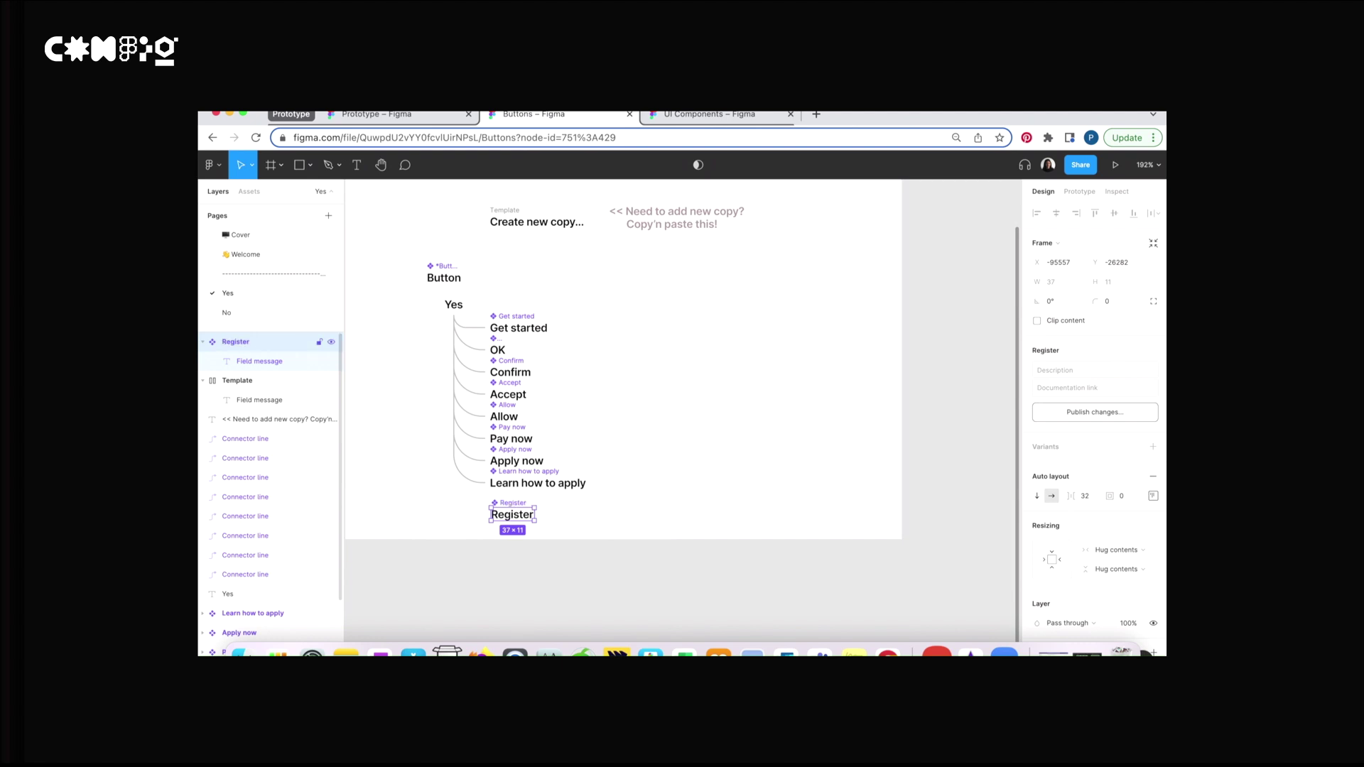
left_click(1058, 419)
left_click(797, 483)
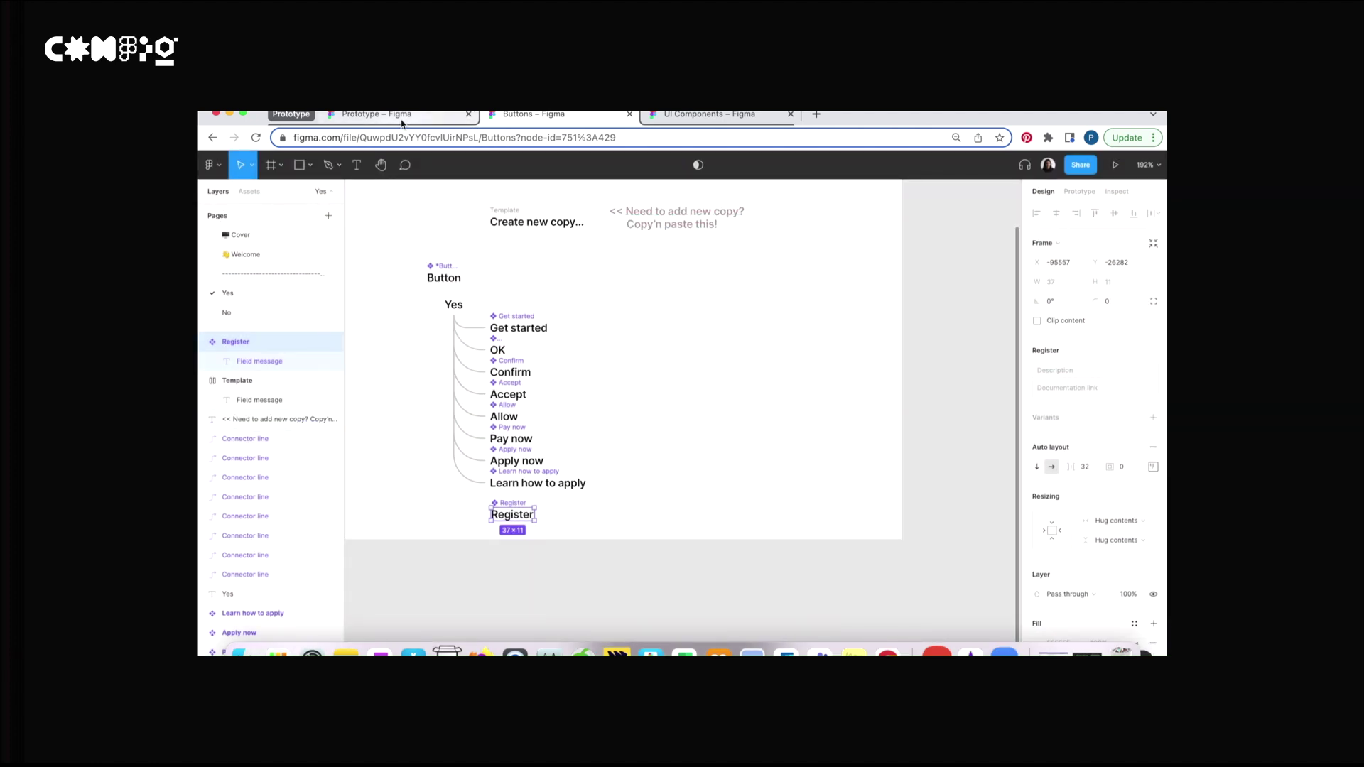
Switch to the Prototype file and reset all overrides on the nested *Button instance.
left_click(402, 124)
double_click(713, 280)
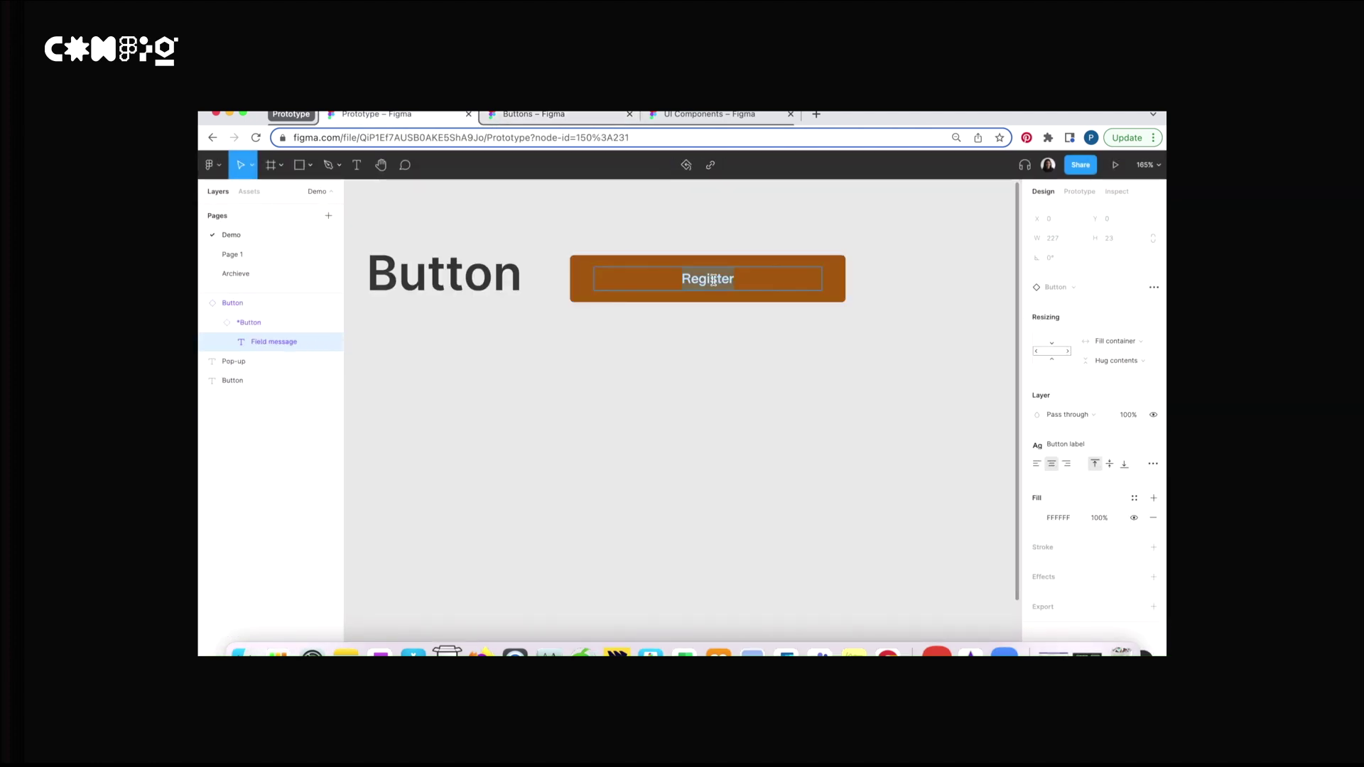
key("Escape")
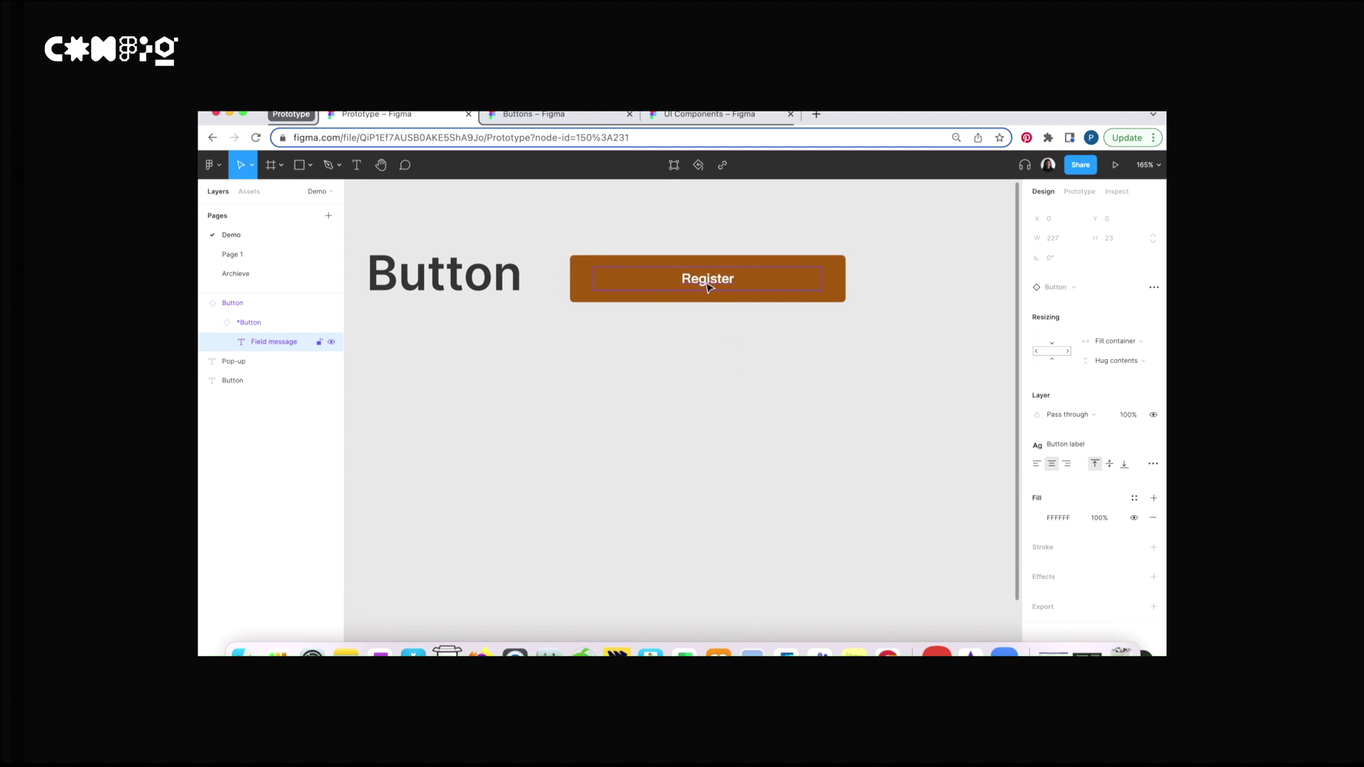
left_click(275, 323)
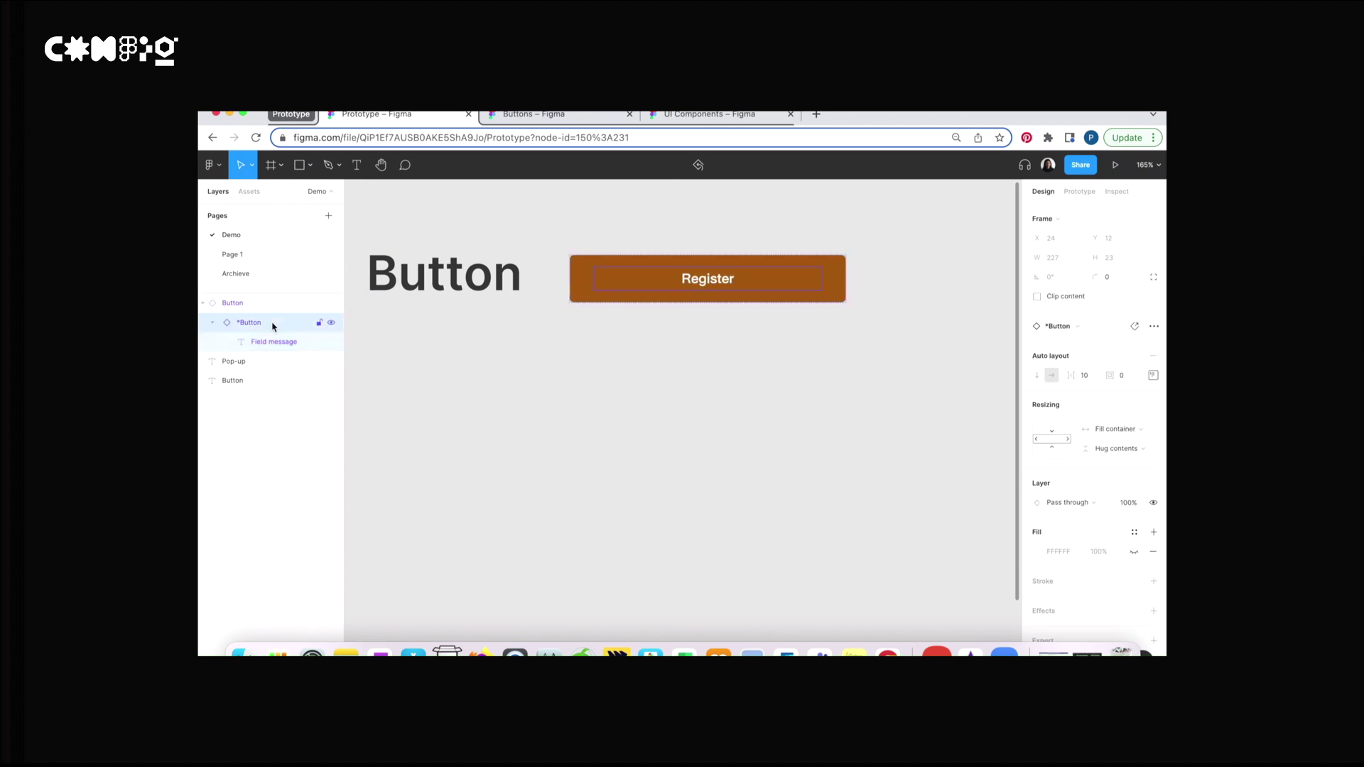
left_click(1152, 326)
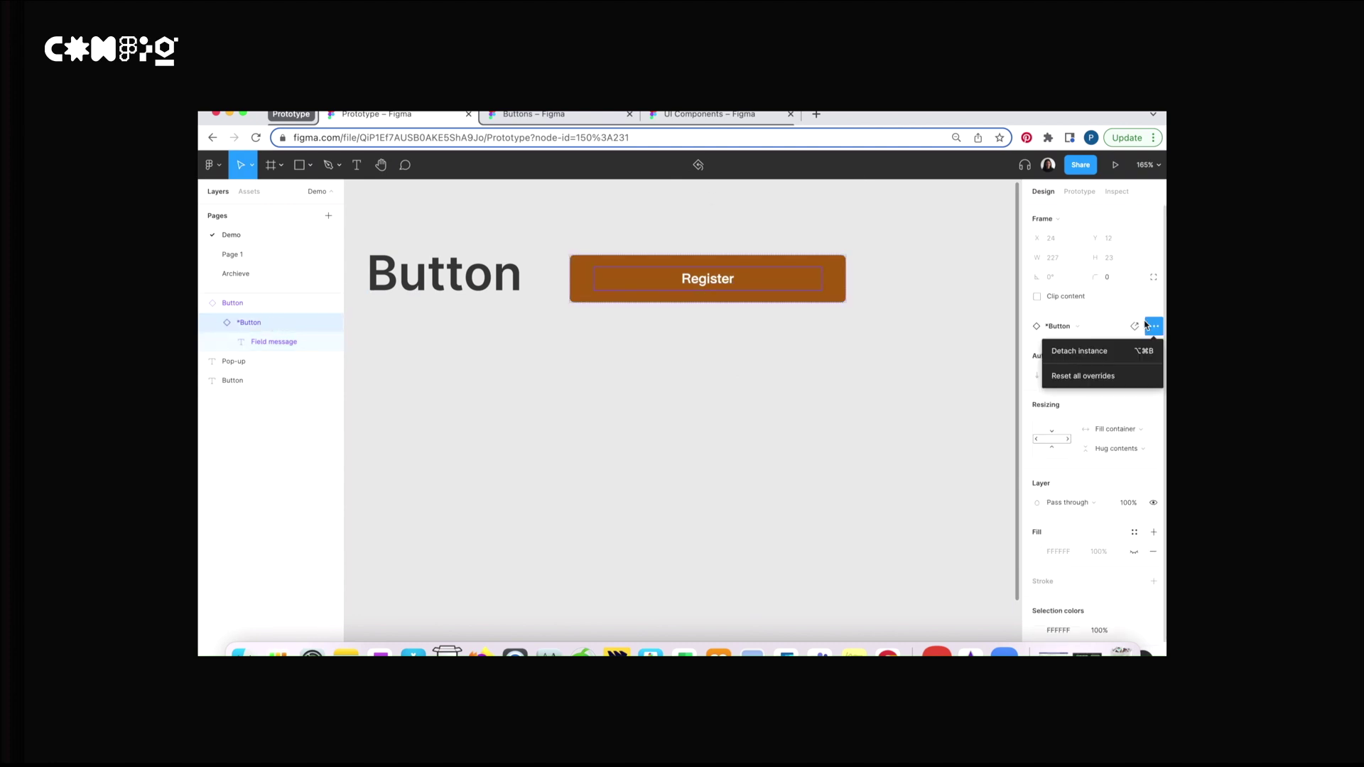
left_click(1120, 378)
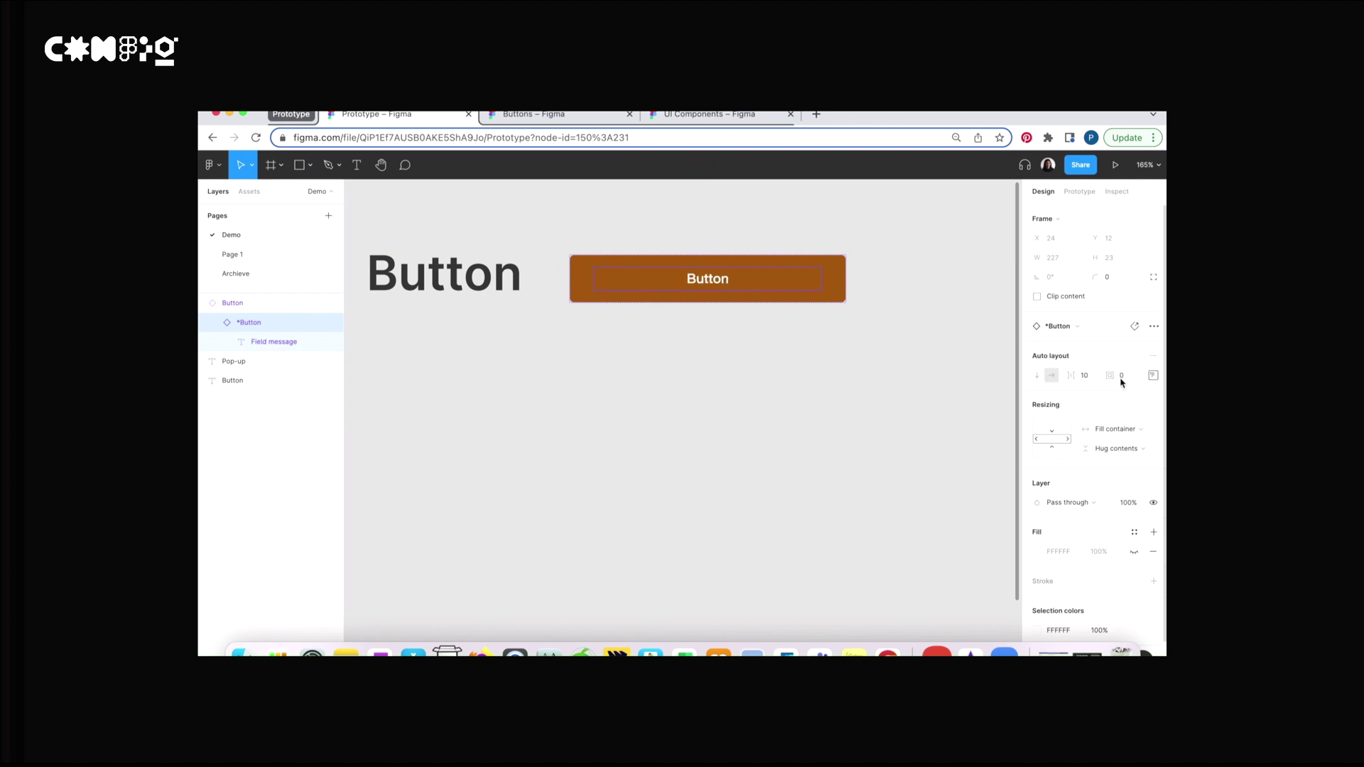
Swap the nested *Button instance for the Register component from the Yes group and deselect it.
left_click(1085, 328)
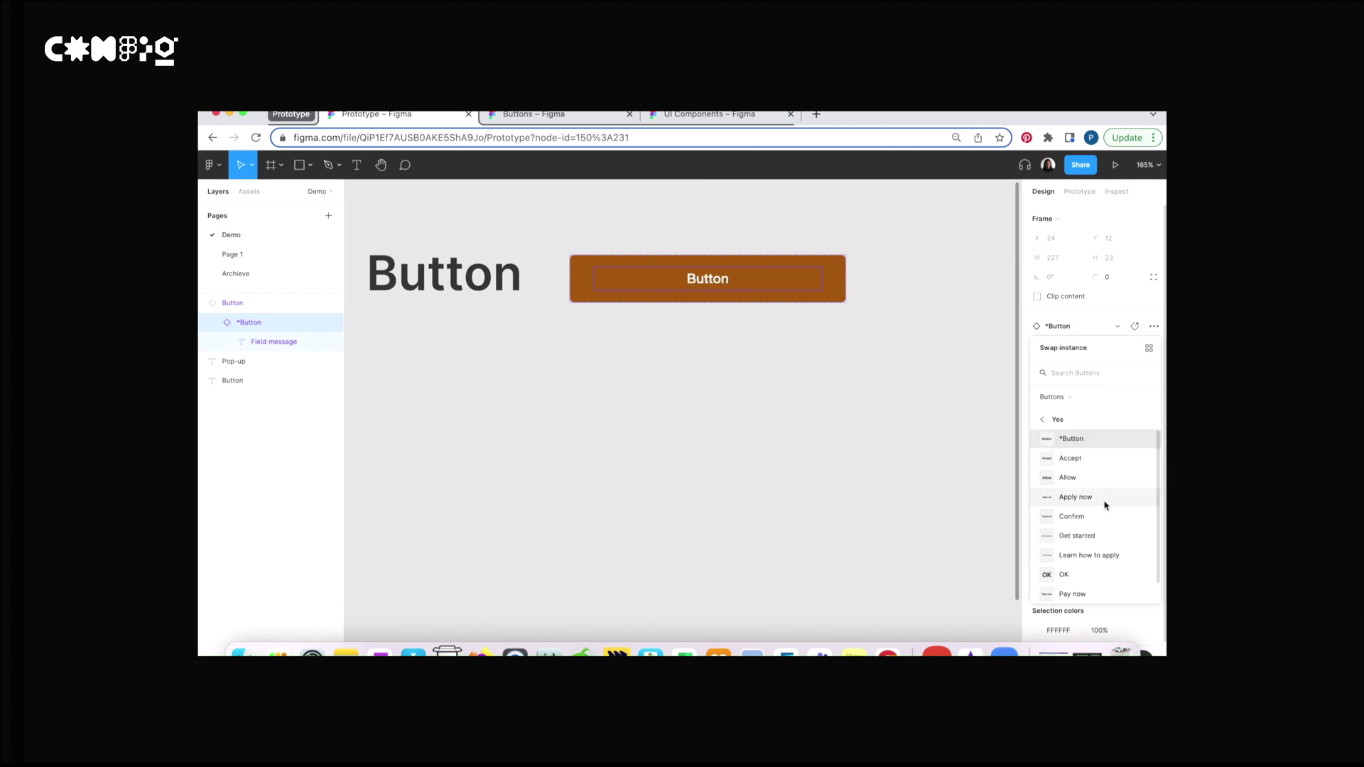
scroll(1106, 502, "down", 1)
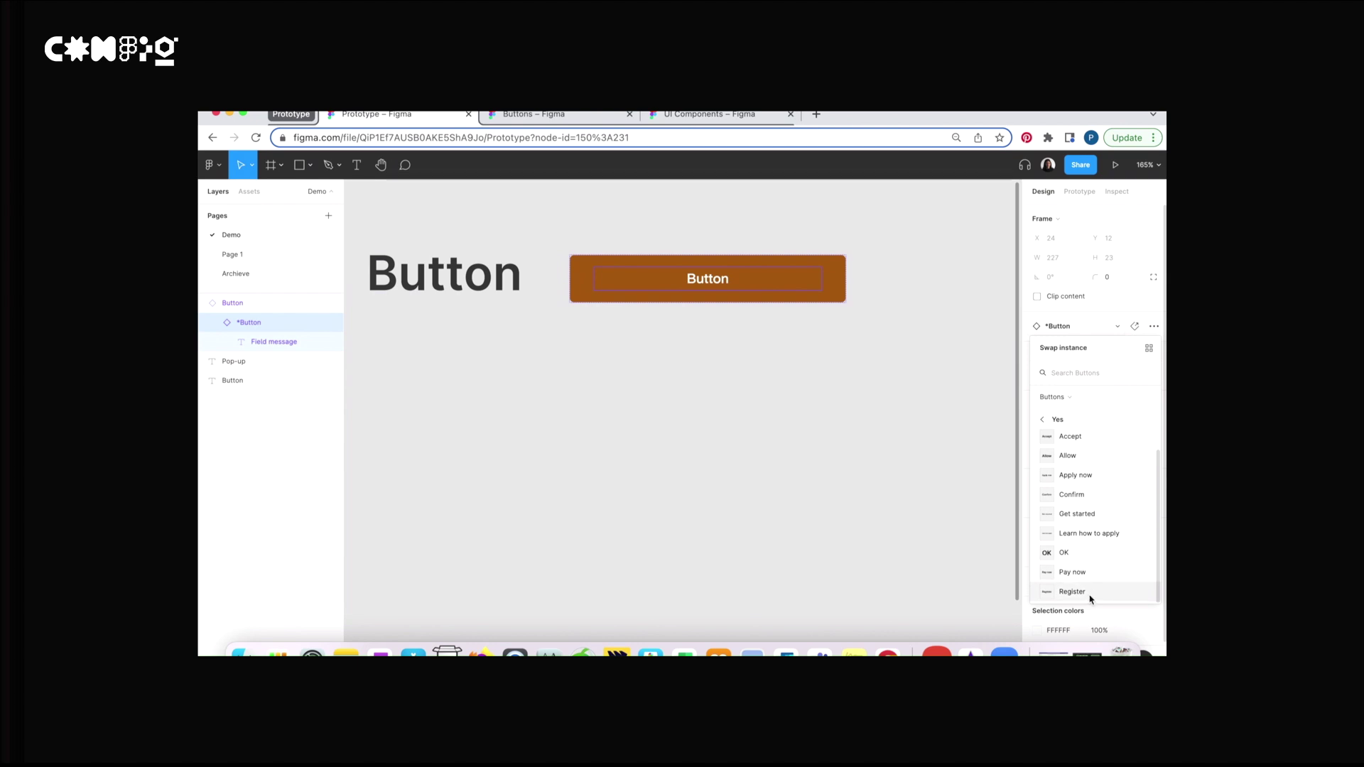
key("Escape")
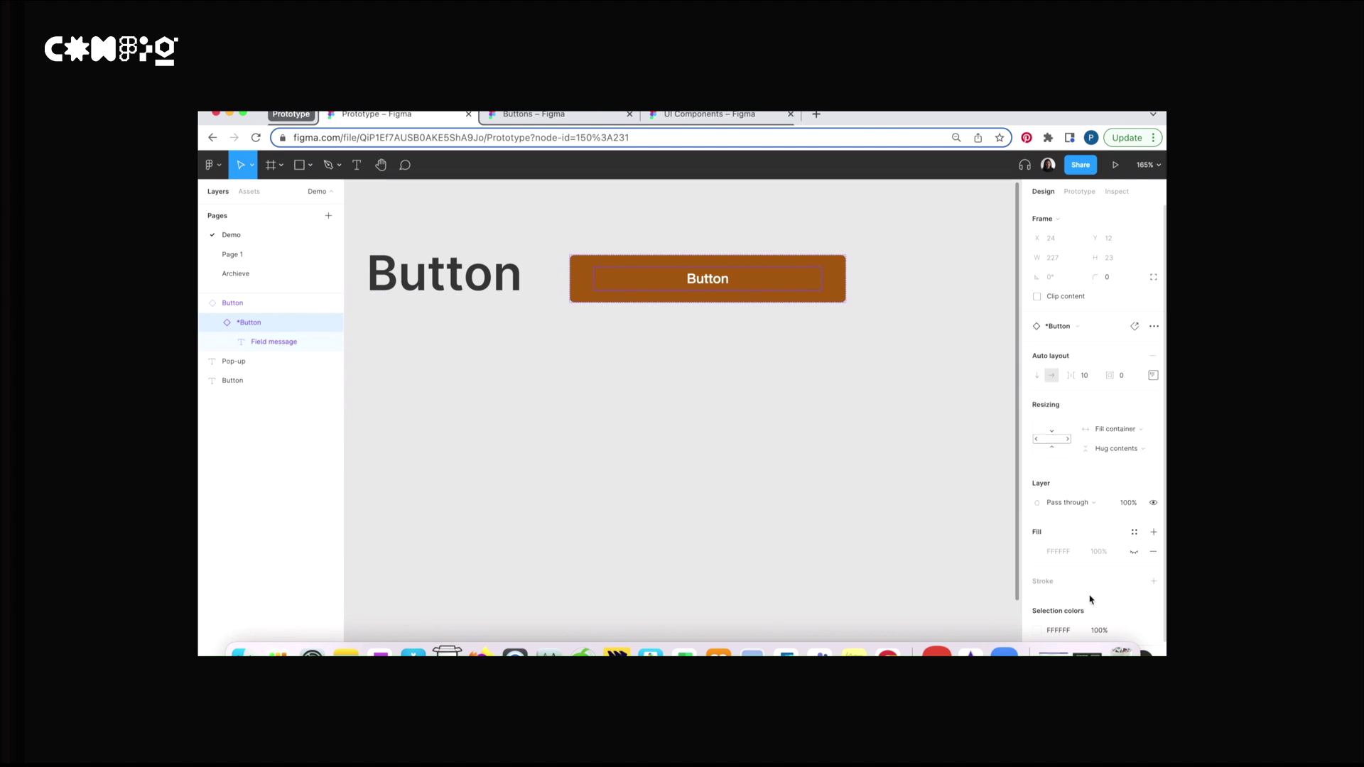
left_click(837, 384)
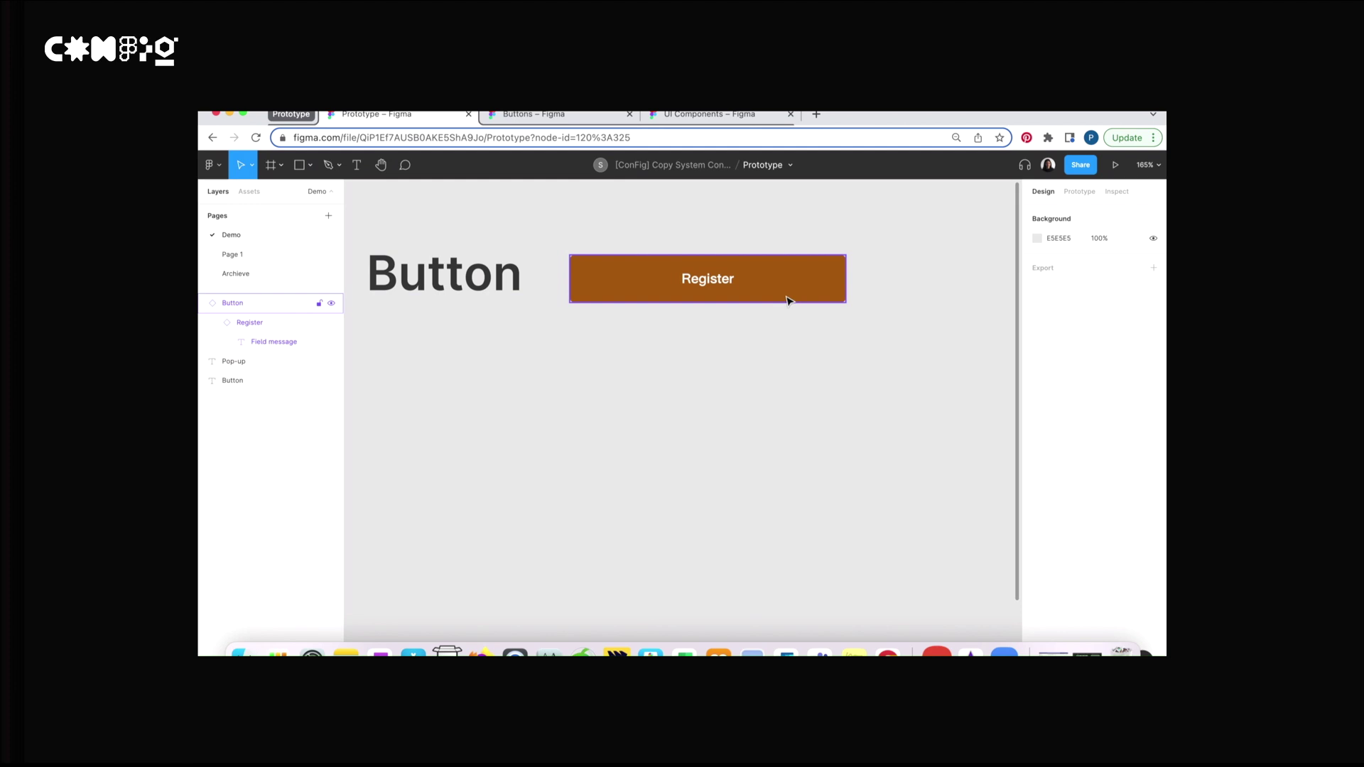
Place a Pop-up component from the UI Components library beside the Pop-up heading.
scroll(789, 297, "down", 2)
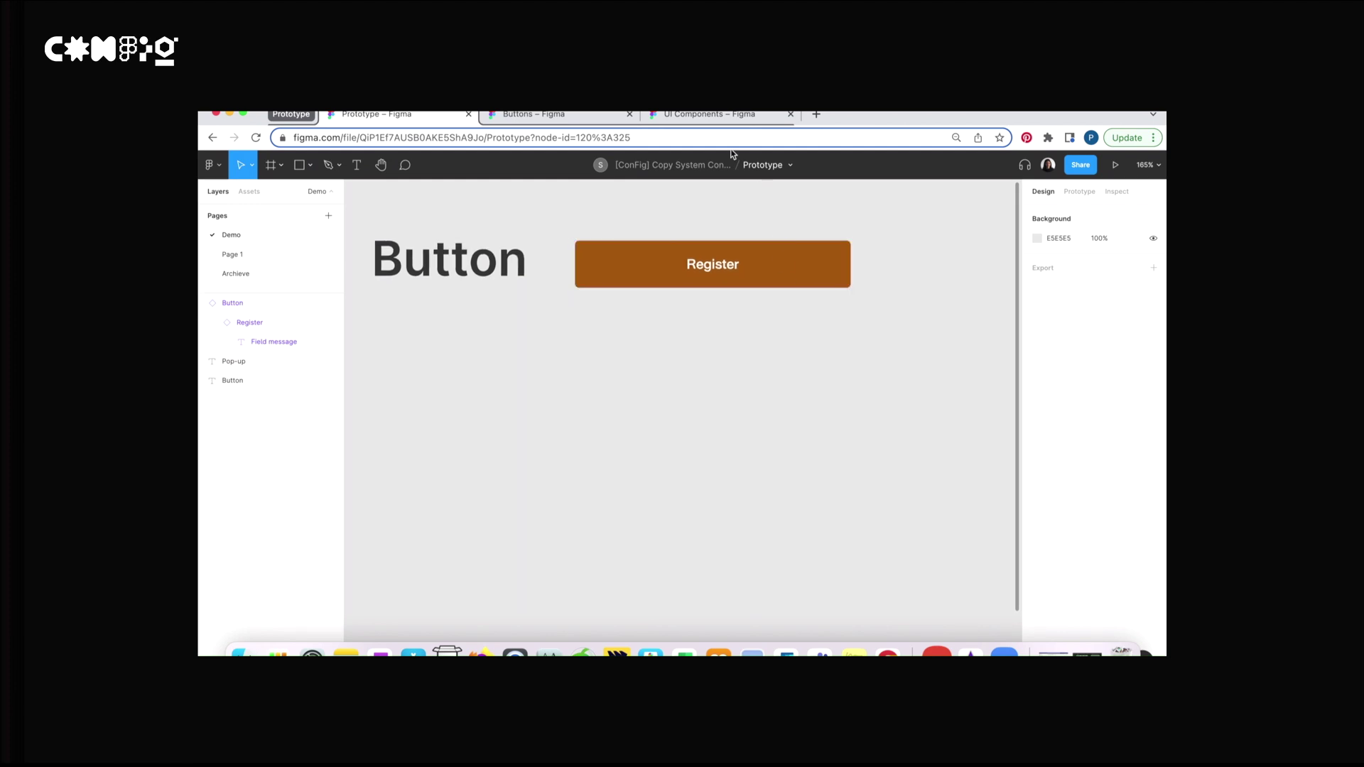
scroll(745, 419, "down", 2)
scroll(744, 418, "down", 10)
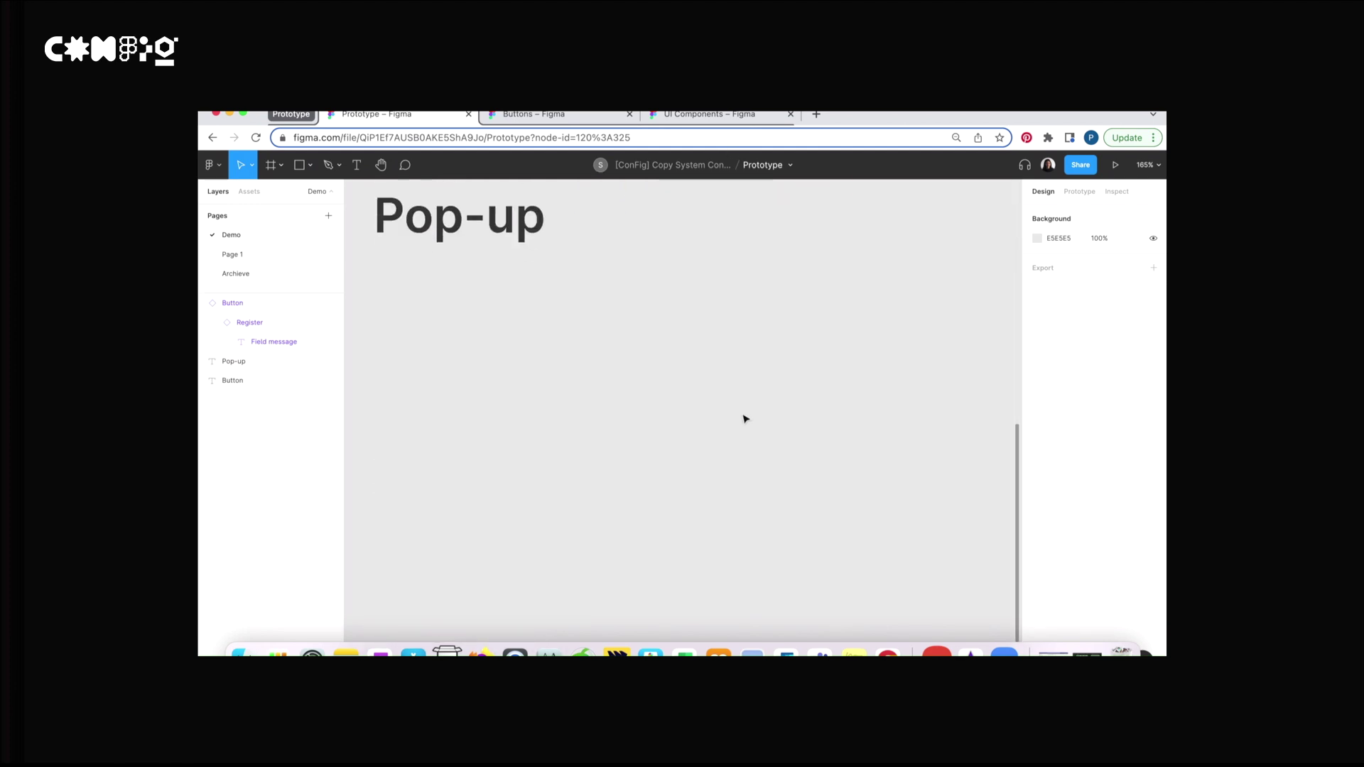
scroll(743, 417, "up", 2)
left_click(252, 193)
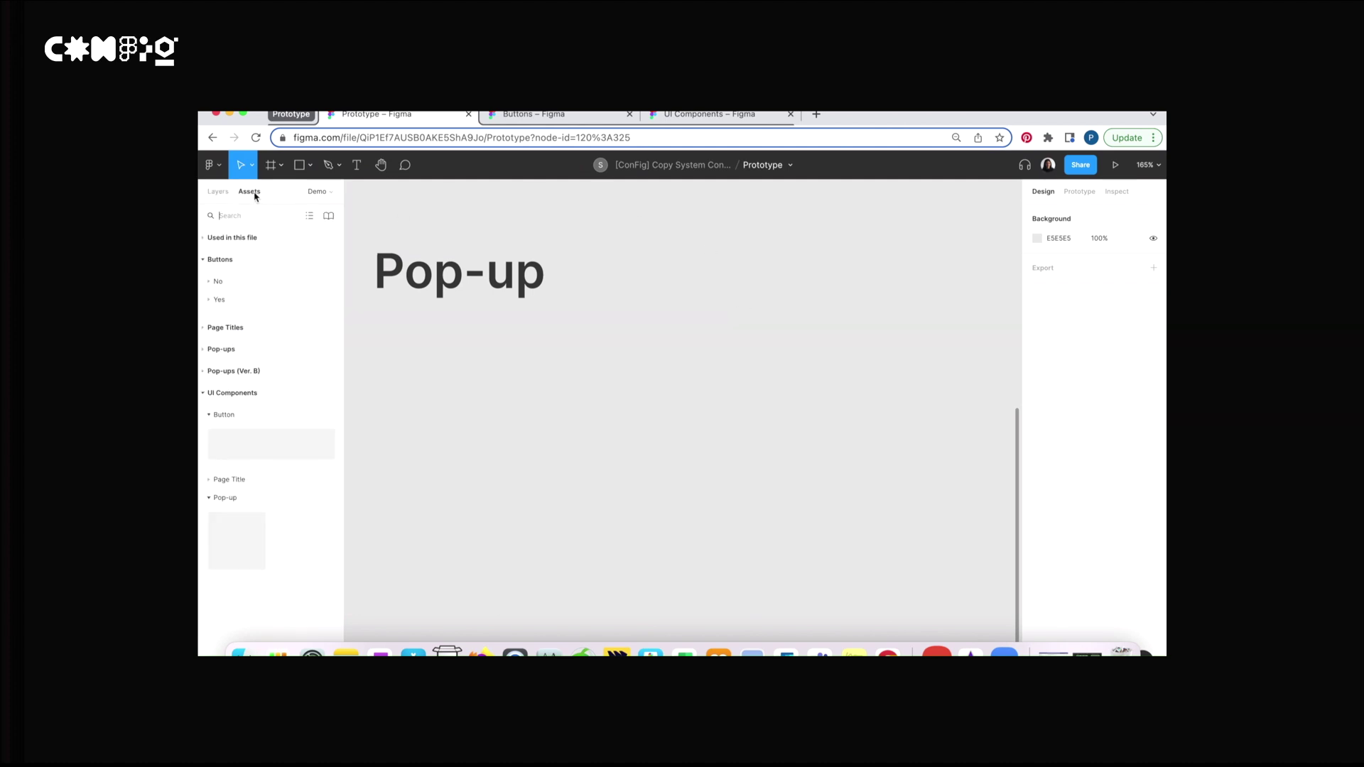
left_click_drag(248, 559, 744, 328)
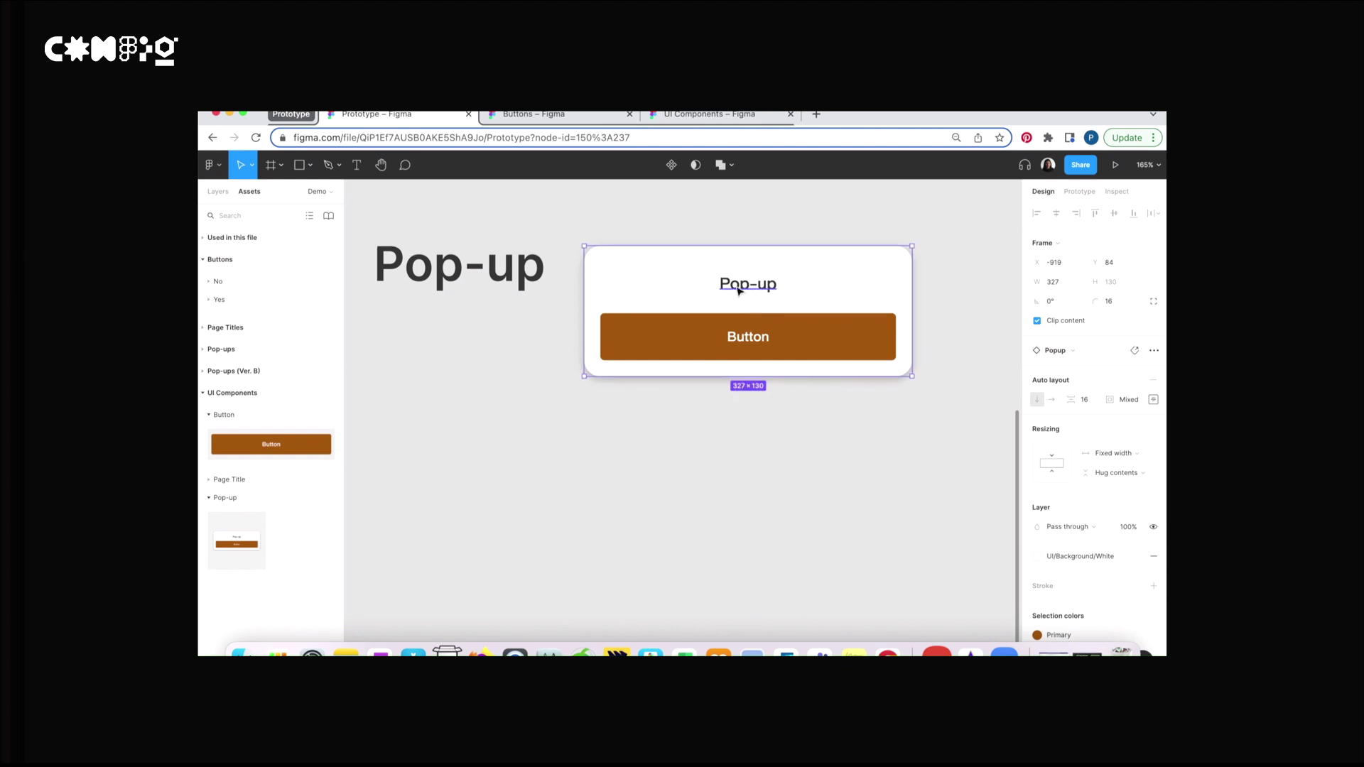
Select the nested *Pop-up instance in the pop-up's layers and look through its swap options in the Pop-ups (Ver. B) library.
double_click(741, 292)
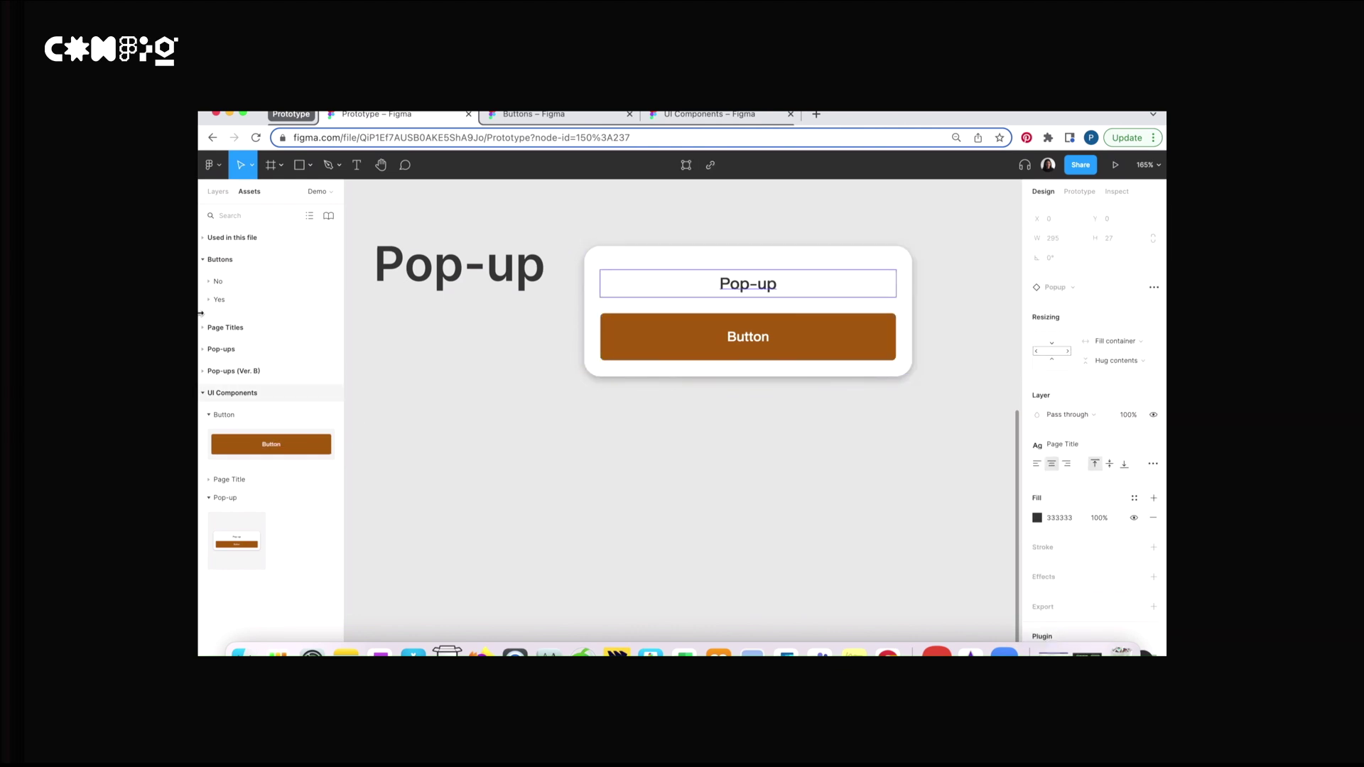
left_click(216, 191)
left_click(274, 343)
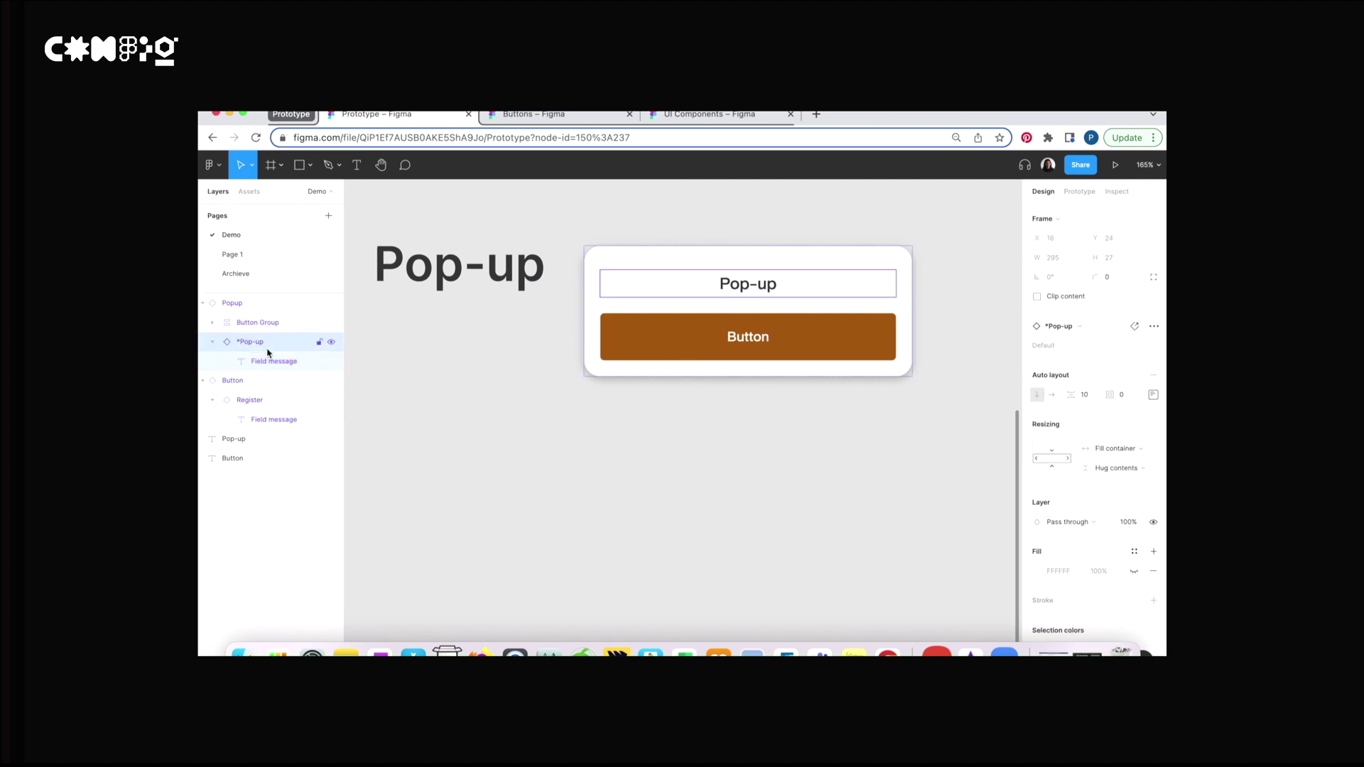
left_click(1081, 327)
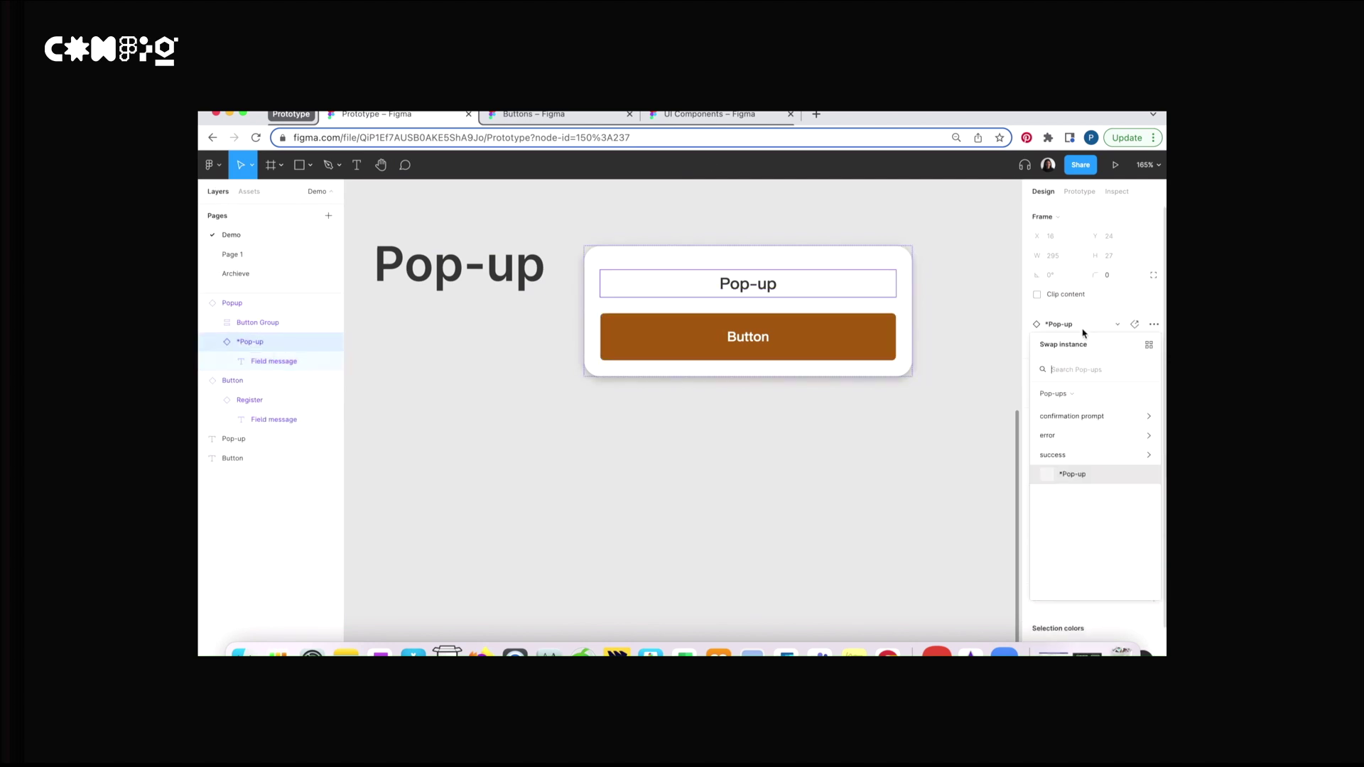
left_click(1068, 394)
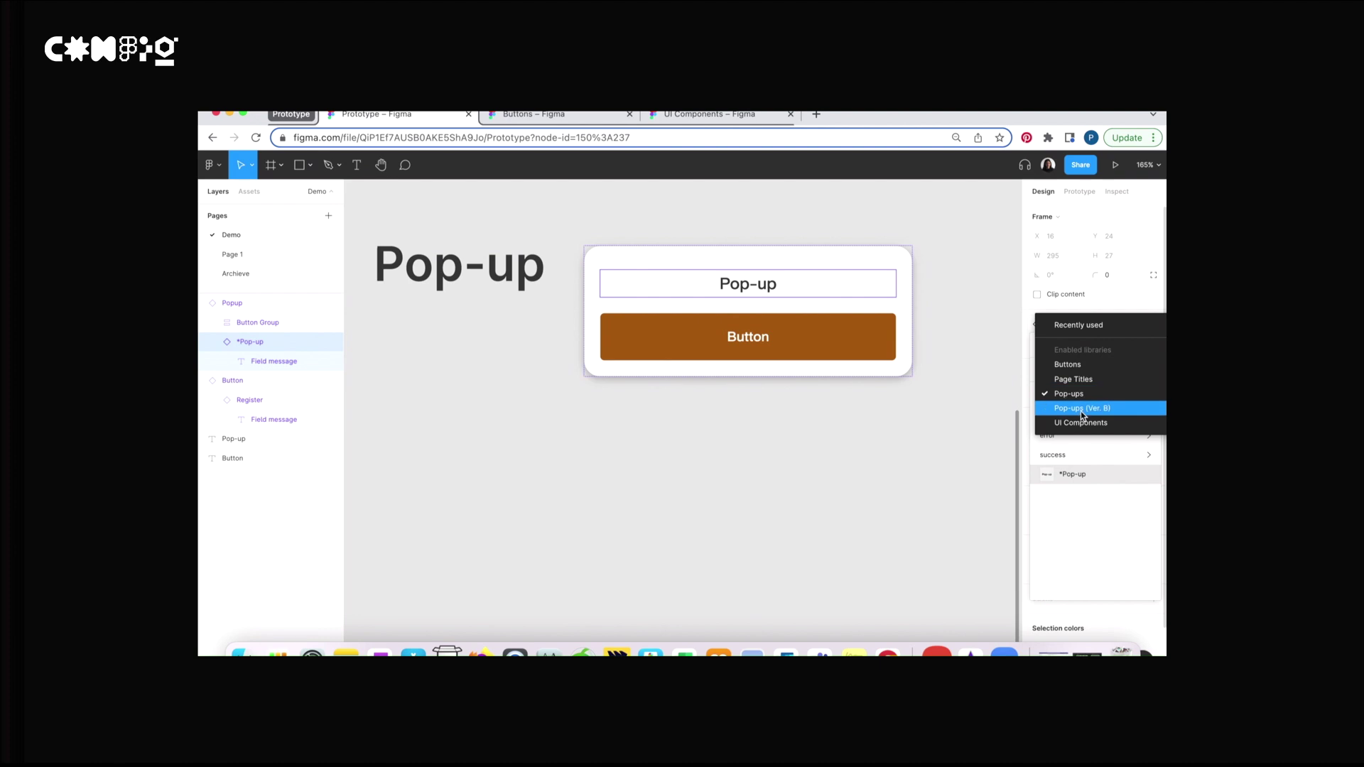
left_click(1081, 416)
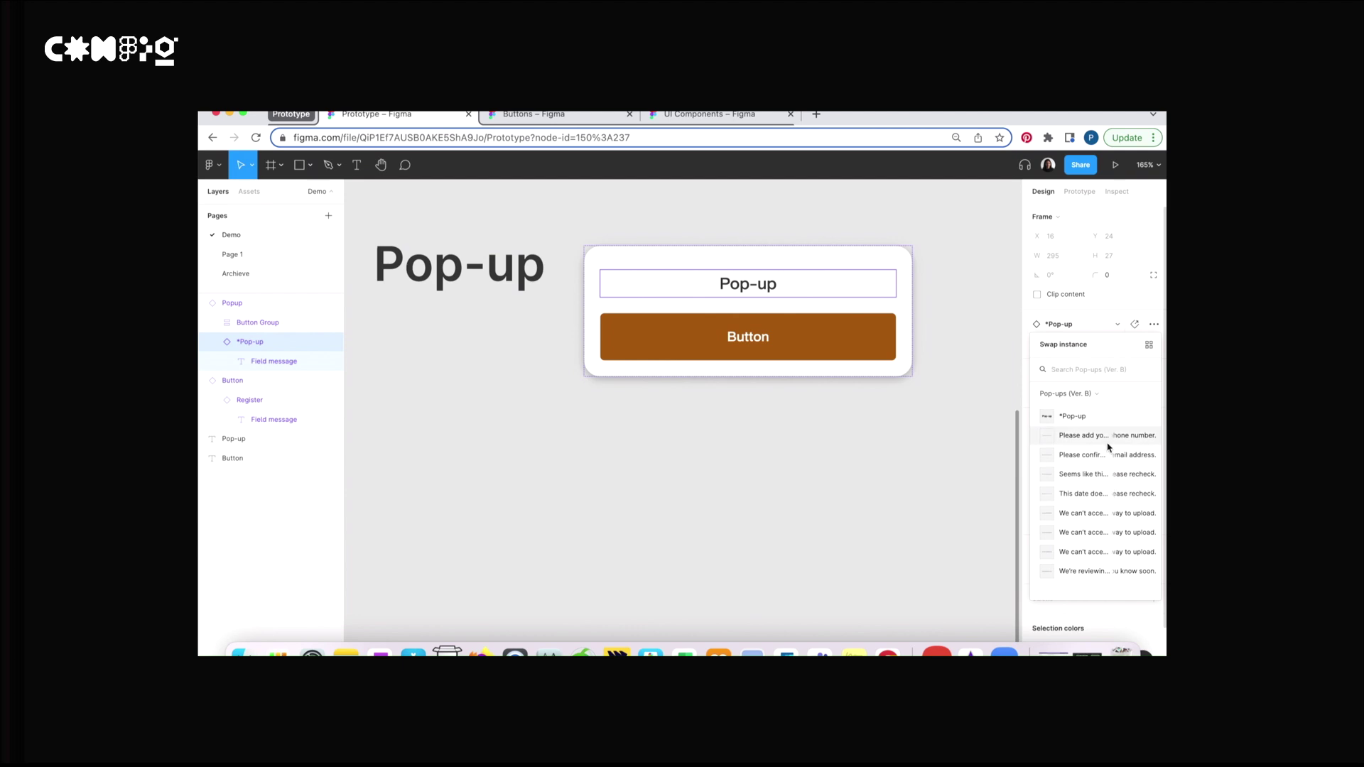
Swap the nested *Pop-up instance for booking from the success group of the Pop-ups library, and deselect it.
left_click(1093, 394)
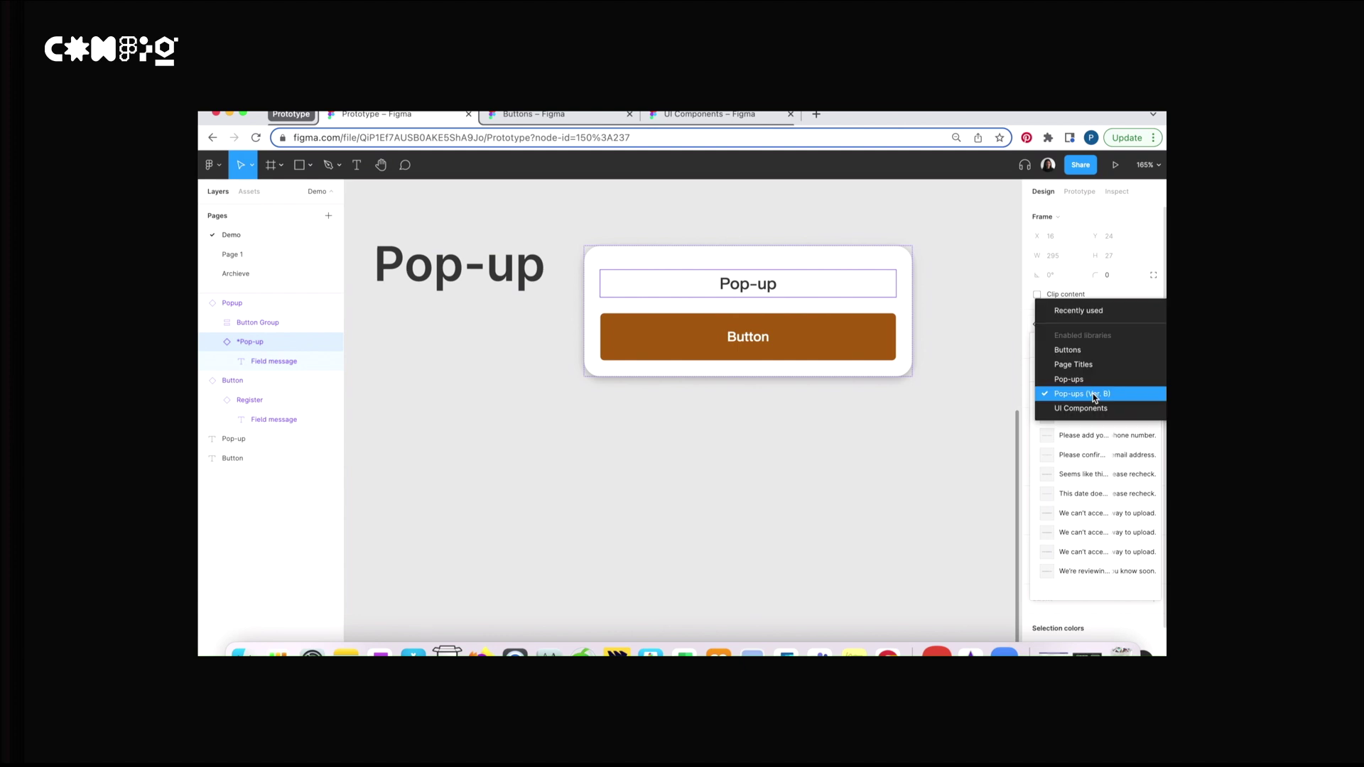
left_click(1089, 382)
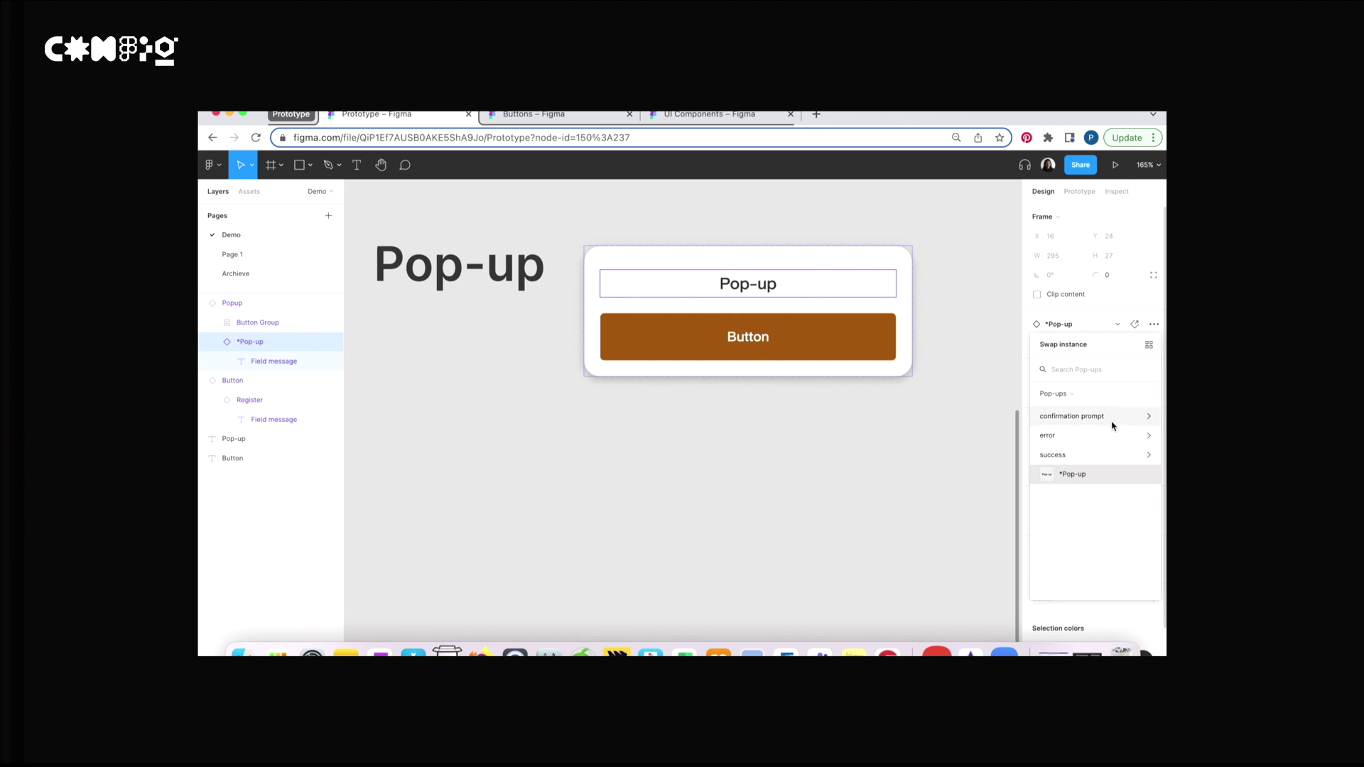
left_click(1099, 460)
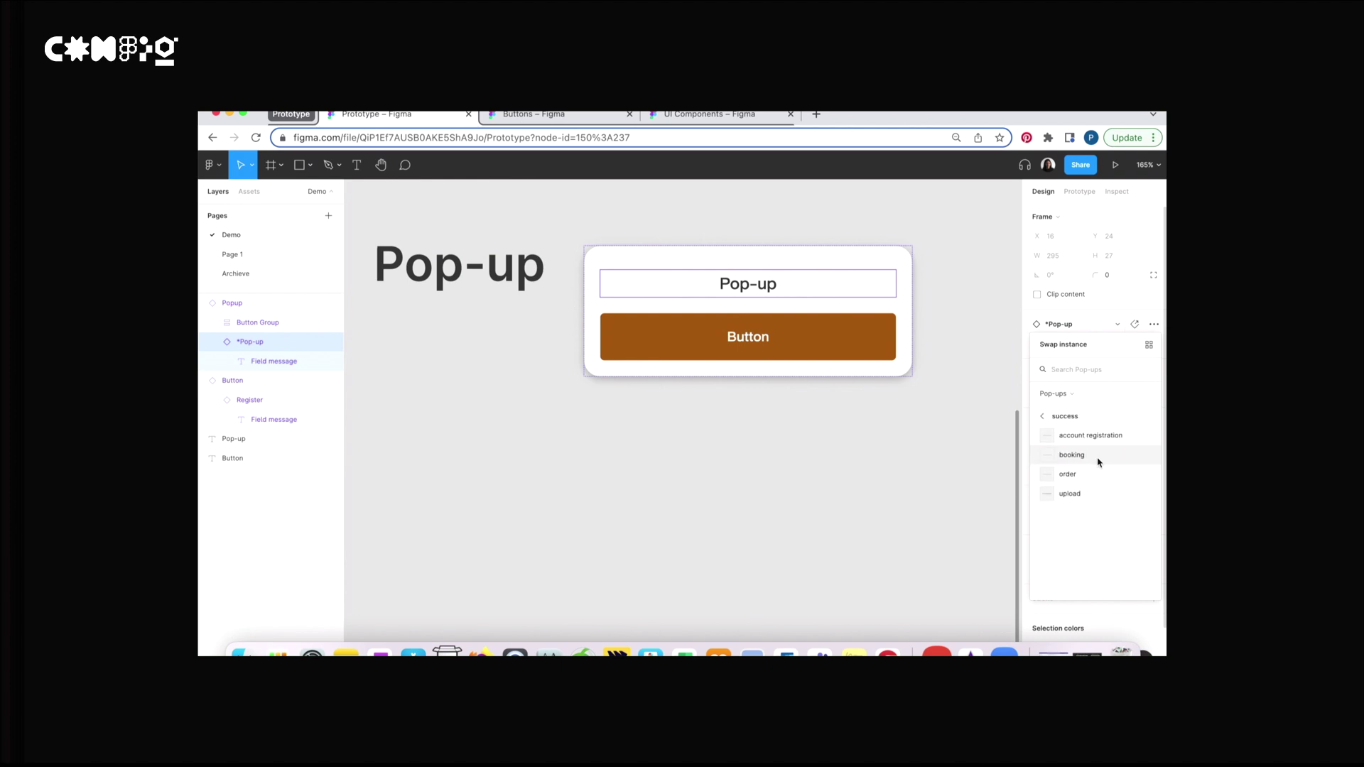
mouse_move(1099, 460)
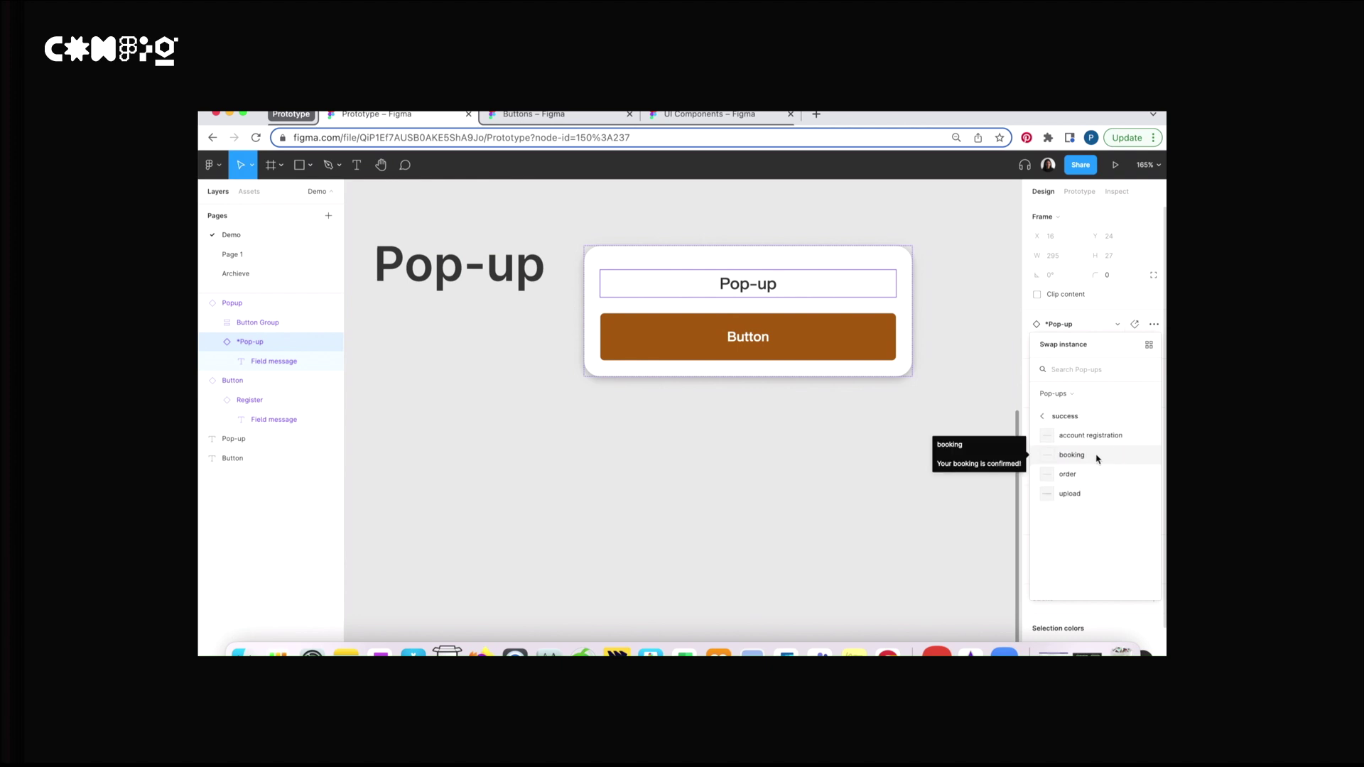
left_click(1100, 456)
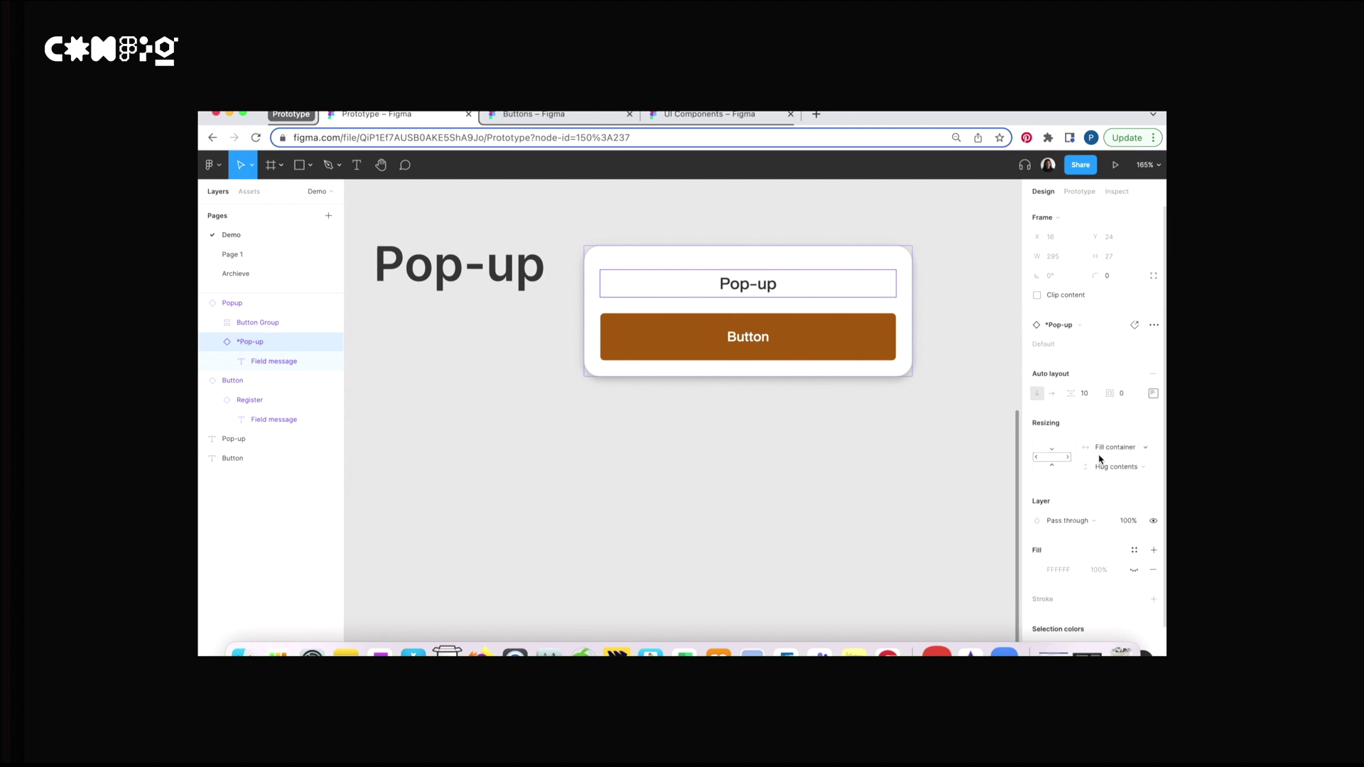
left_click(1074, 326)
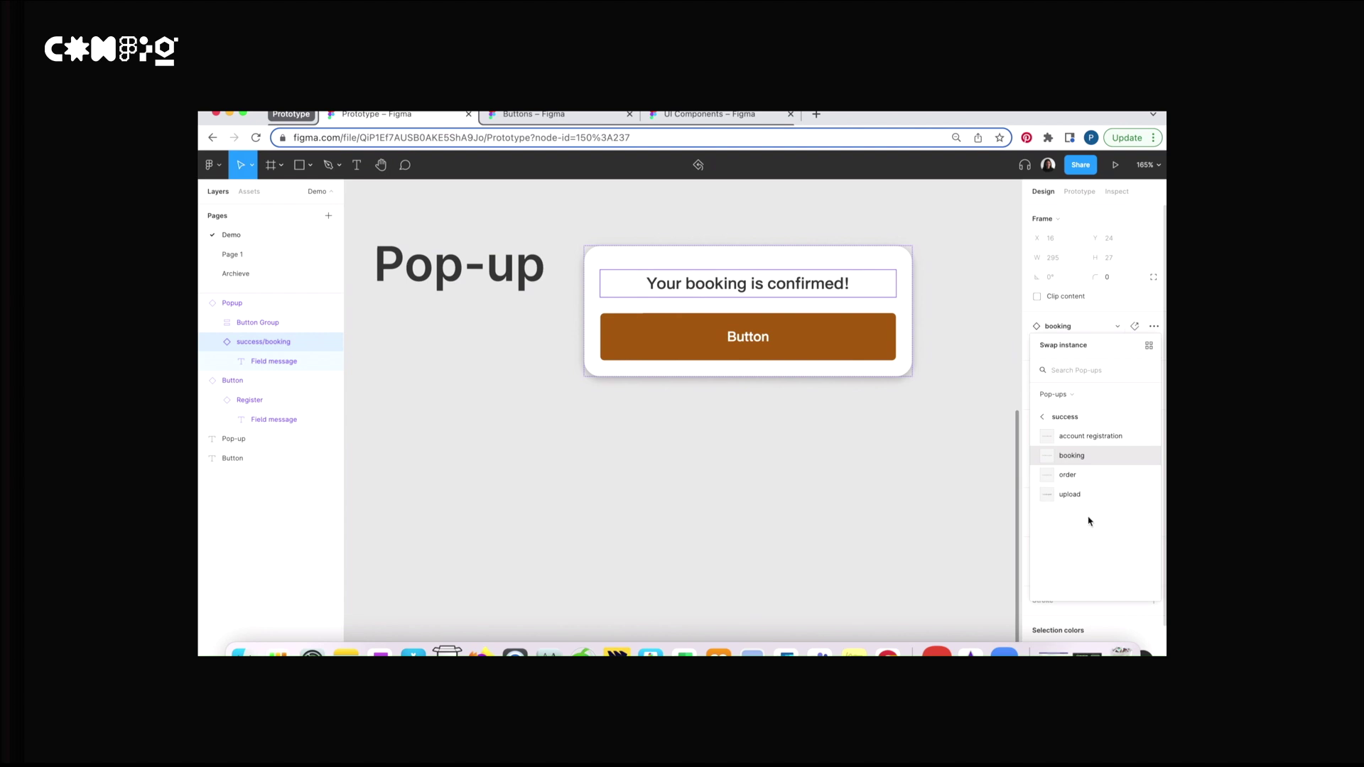
left_click(986, 432)
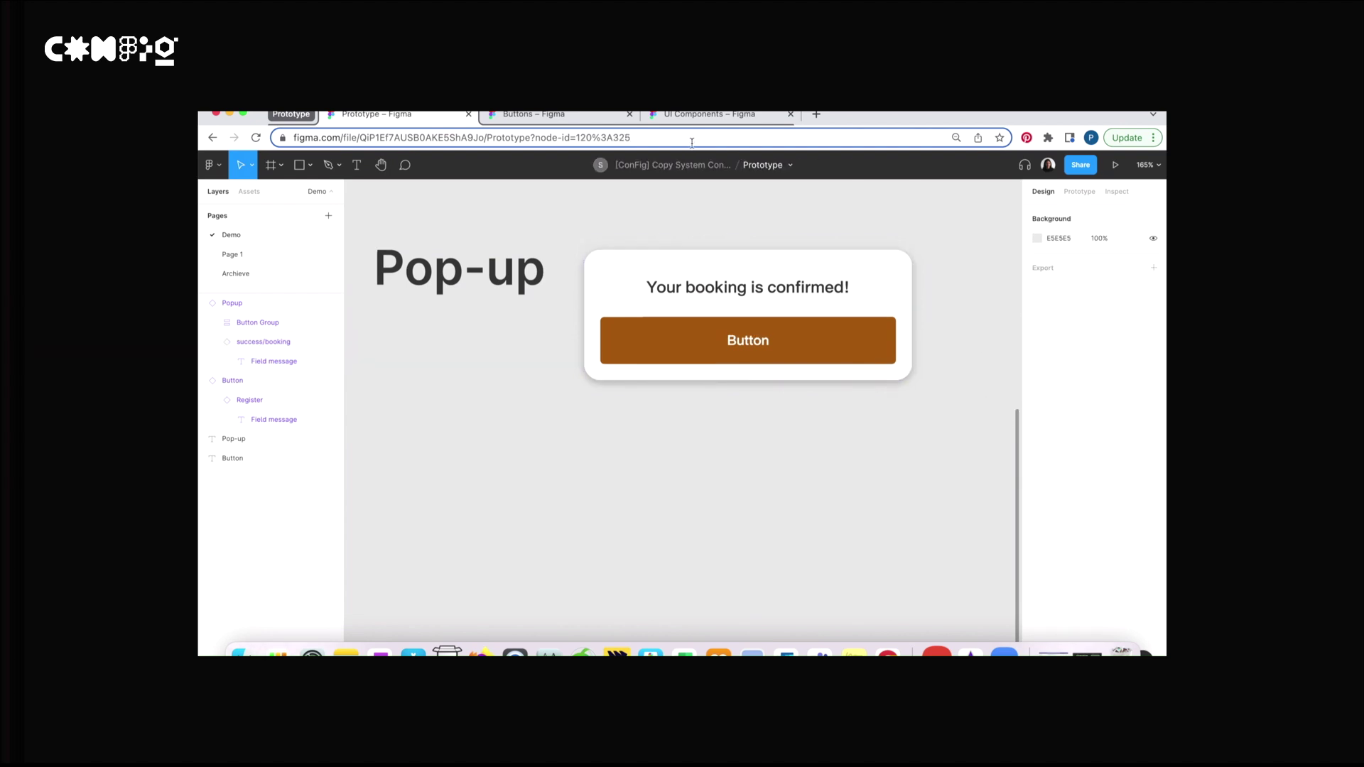
In the UI Components file, set the Accept button's Type to Secondary, try its Disabled state on and off, and deselect it.
left_click(692, 119)
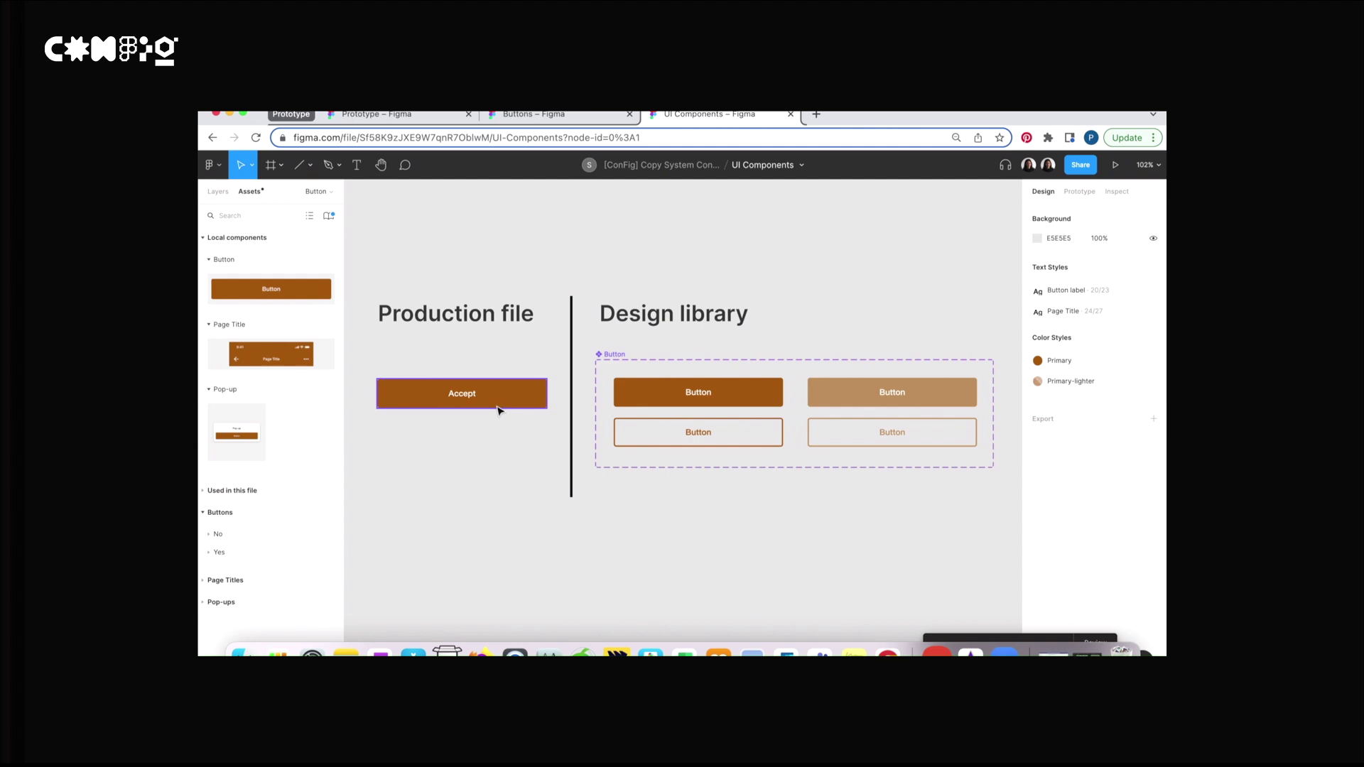
left_click(217, 192)
left_click(499, 389)
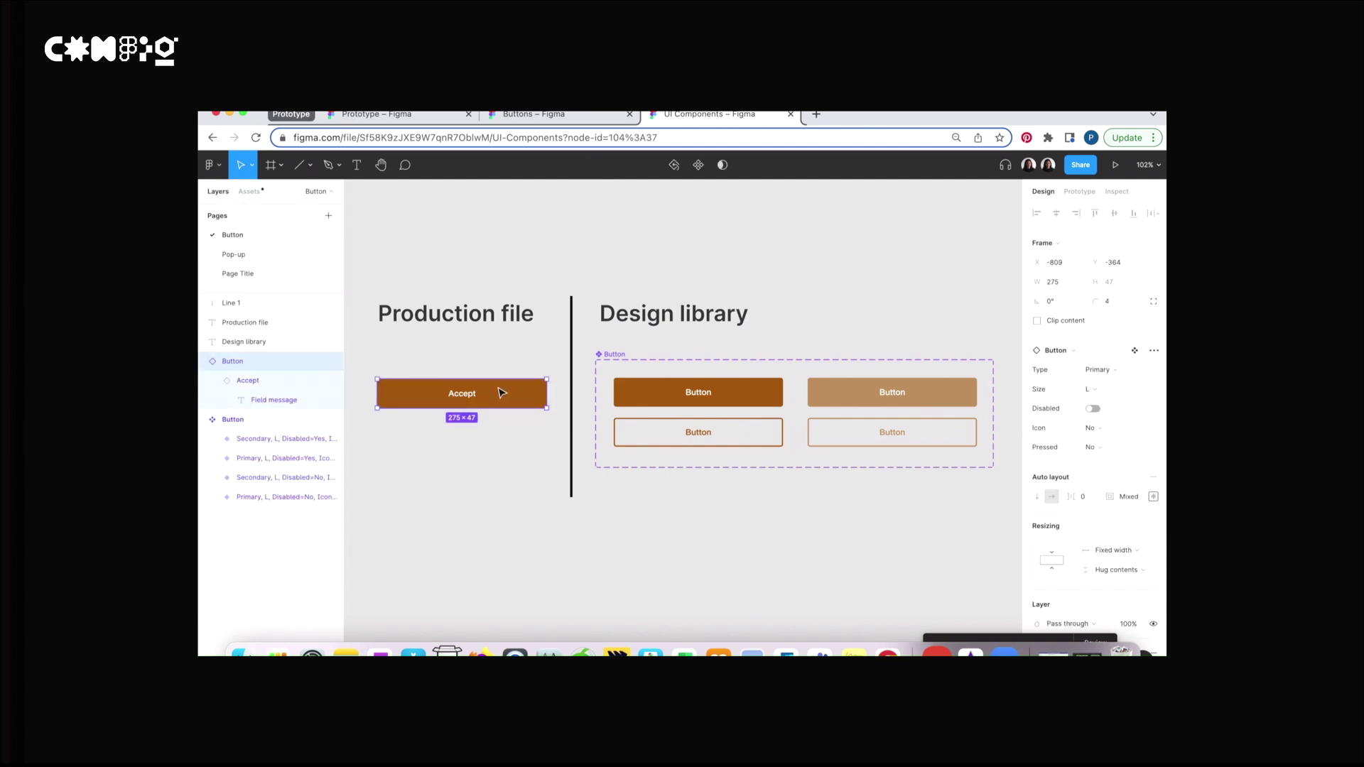
left_click(1119, 371)
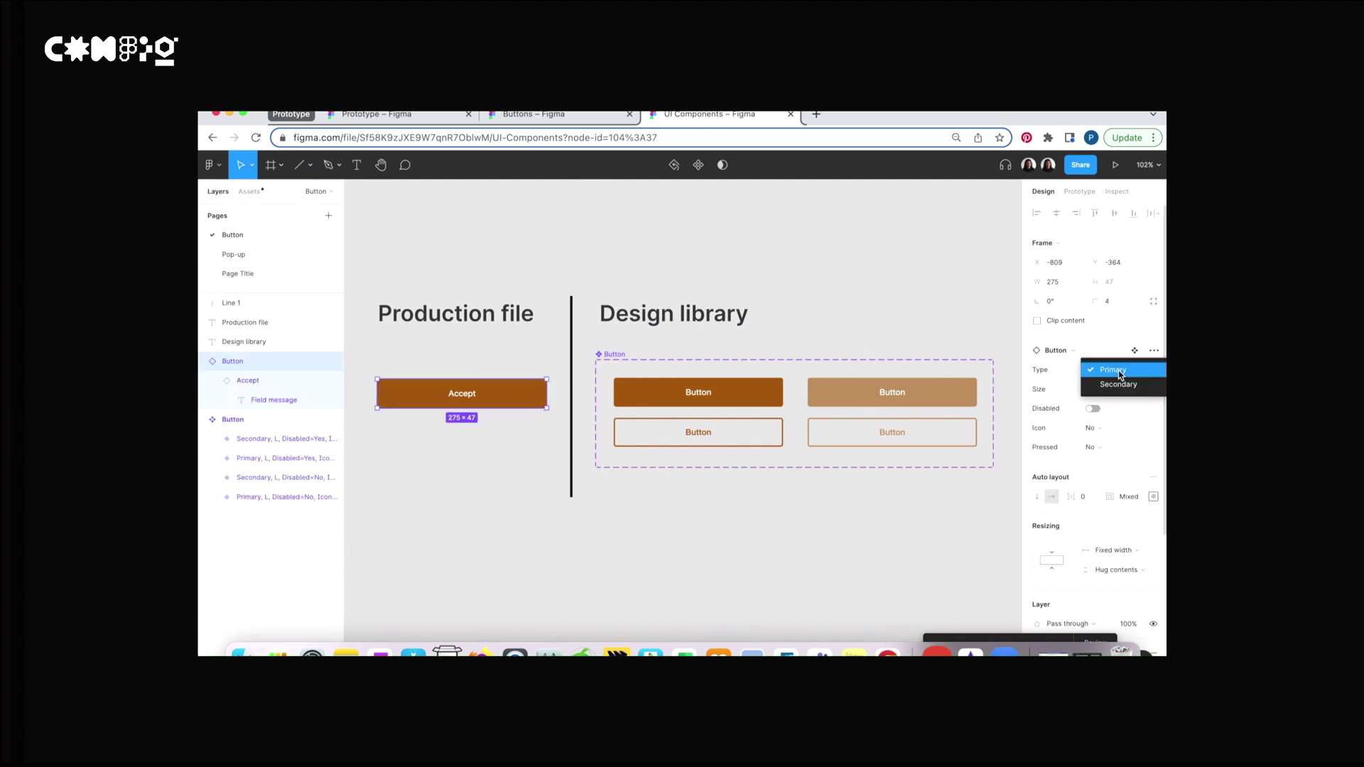
left_click(1099, 381)
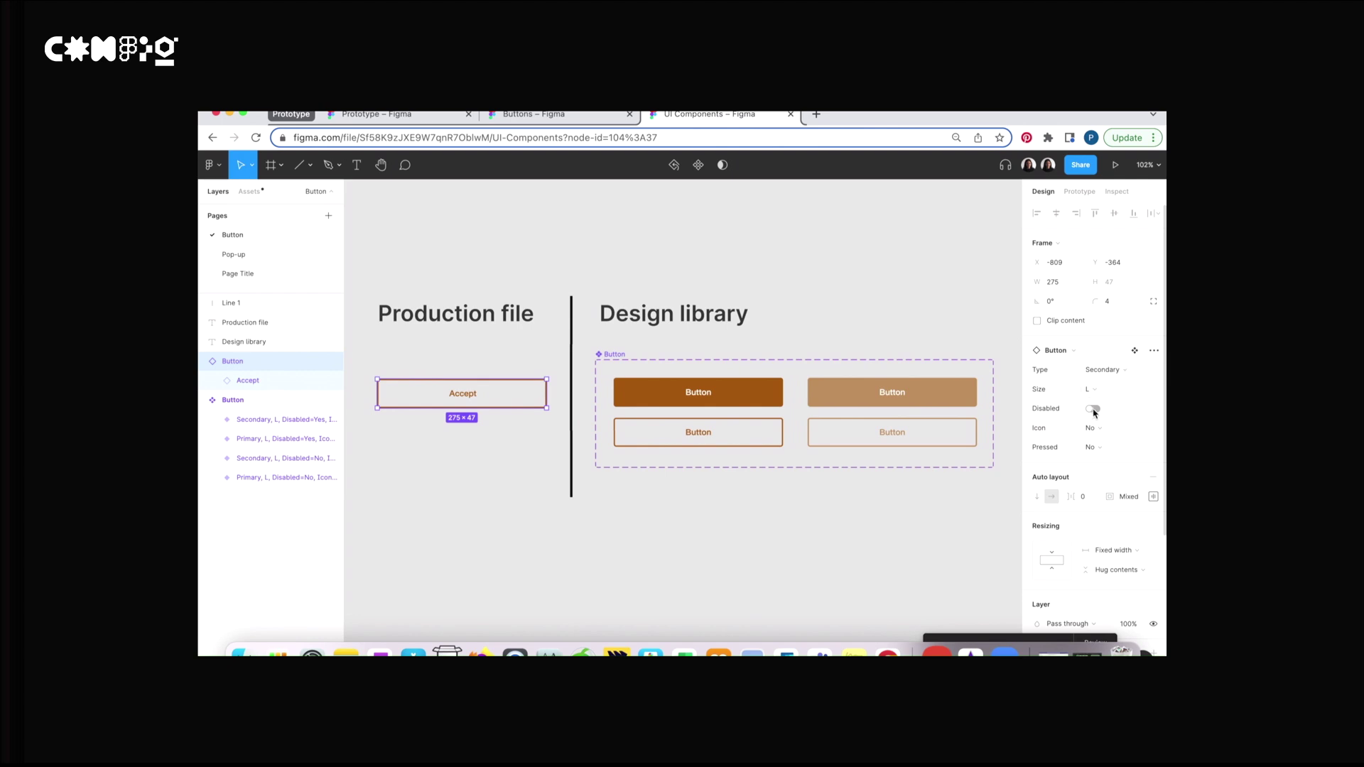
left_click(1093, 410)
left_click(1093, 411)
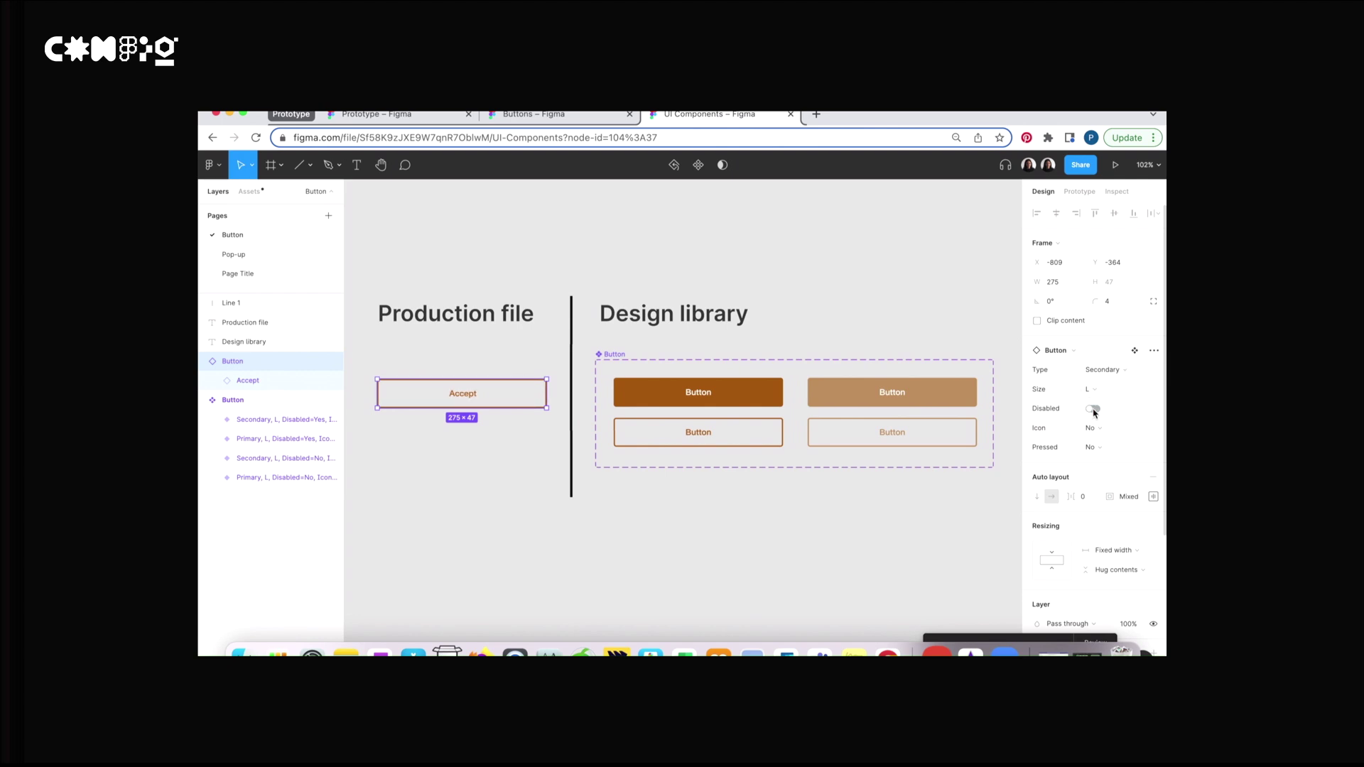
left_click(895, 529)
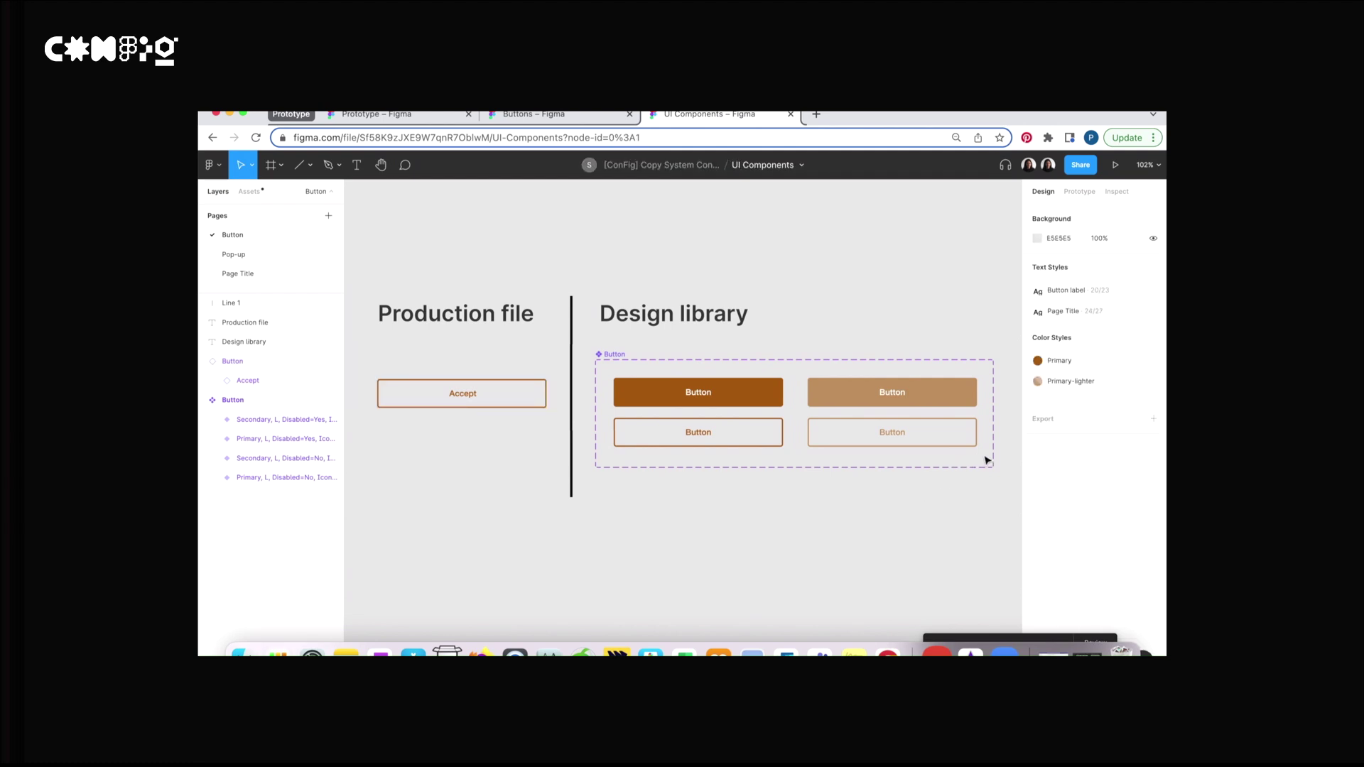
Set the corner radius of all four Button variants in the design library to 40.
left_click_drag(984, 456, 609, 372)
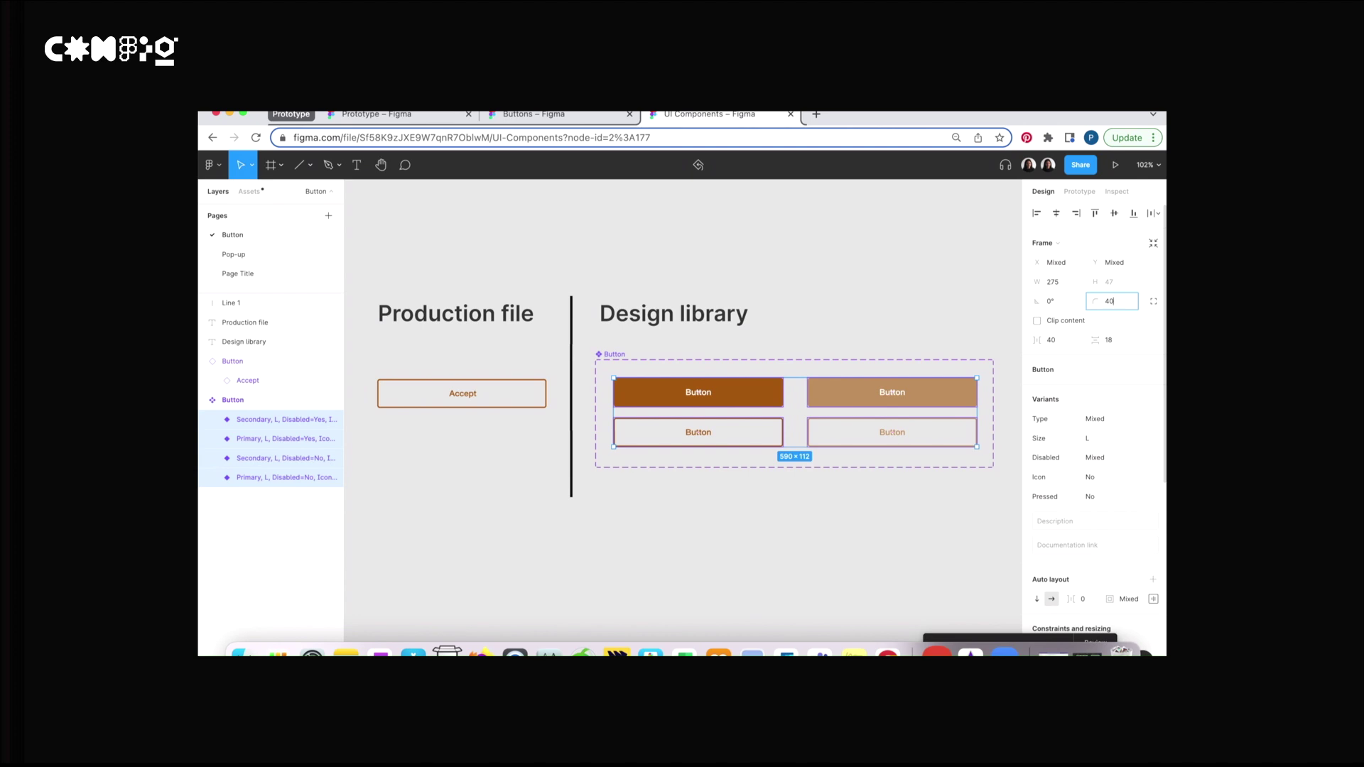
key("Return")
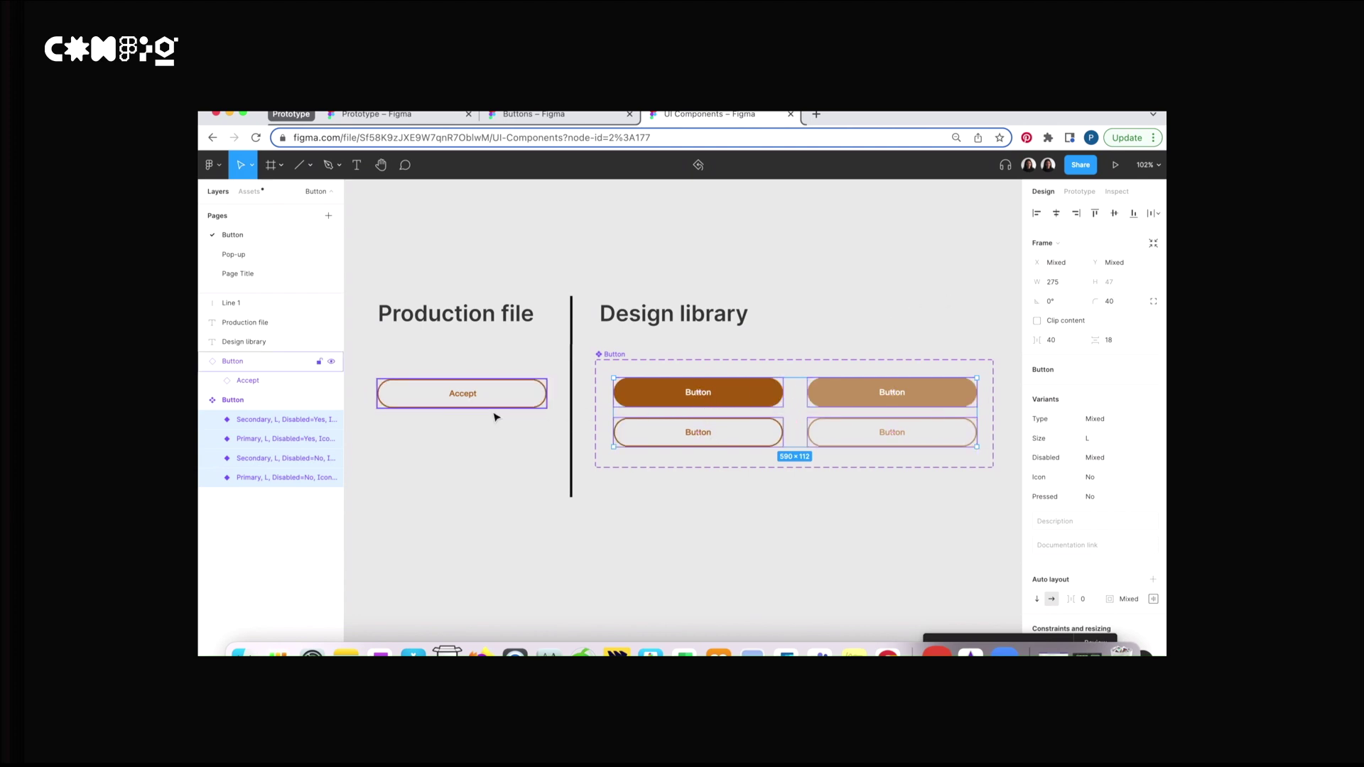
left_click(829, 494)
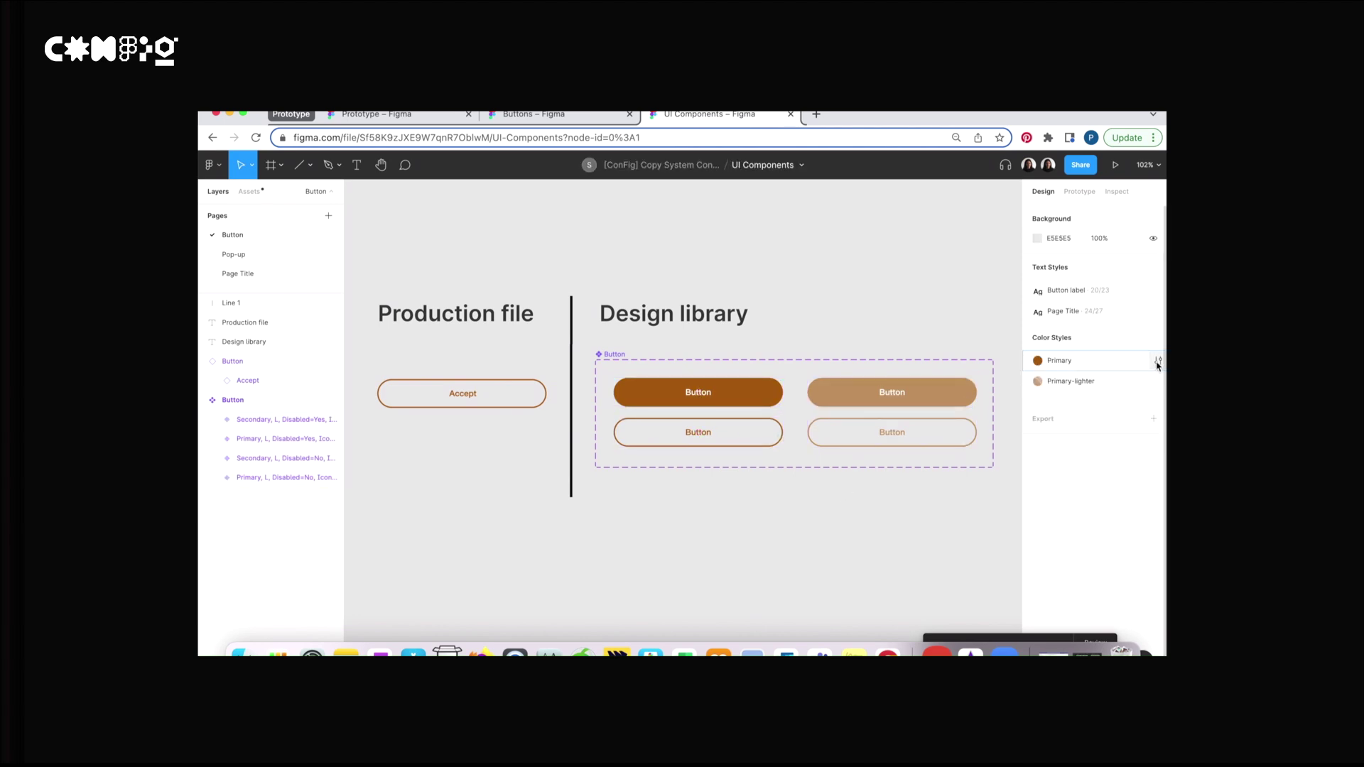
Recolor the Primary color style to purple 7601AC and close the color picker.
left_click(1158, 361)
left_click(896, 537)
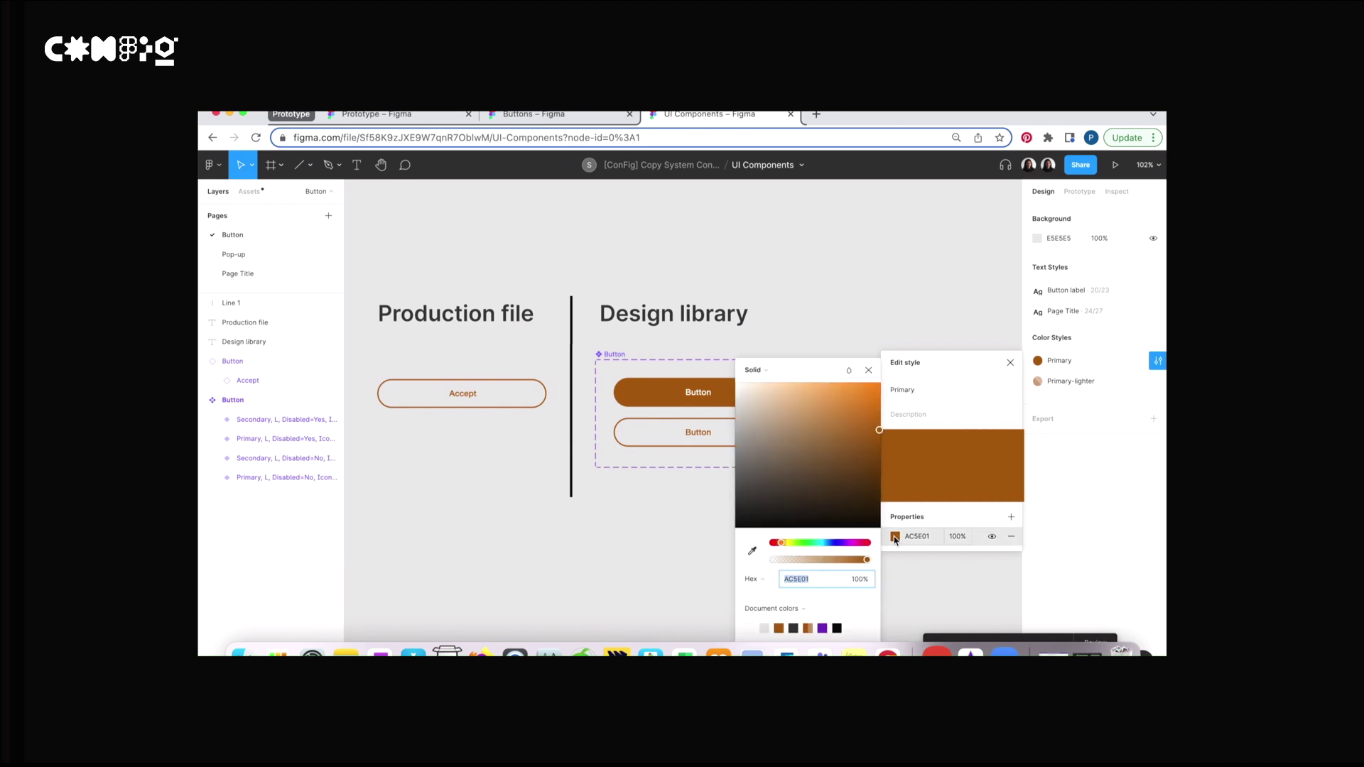
left_click(847, 543)
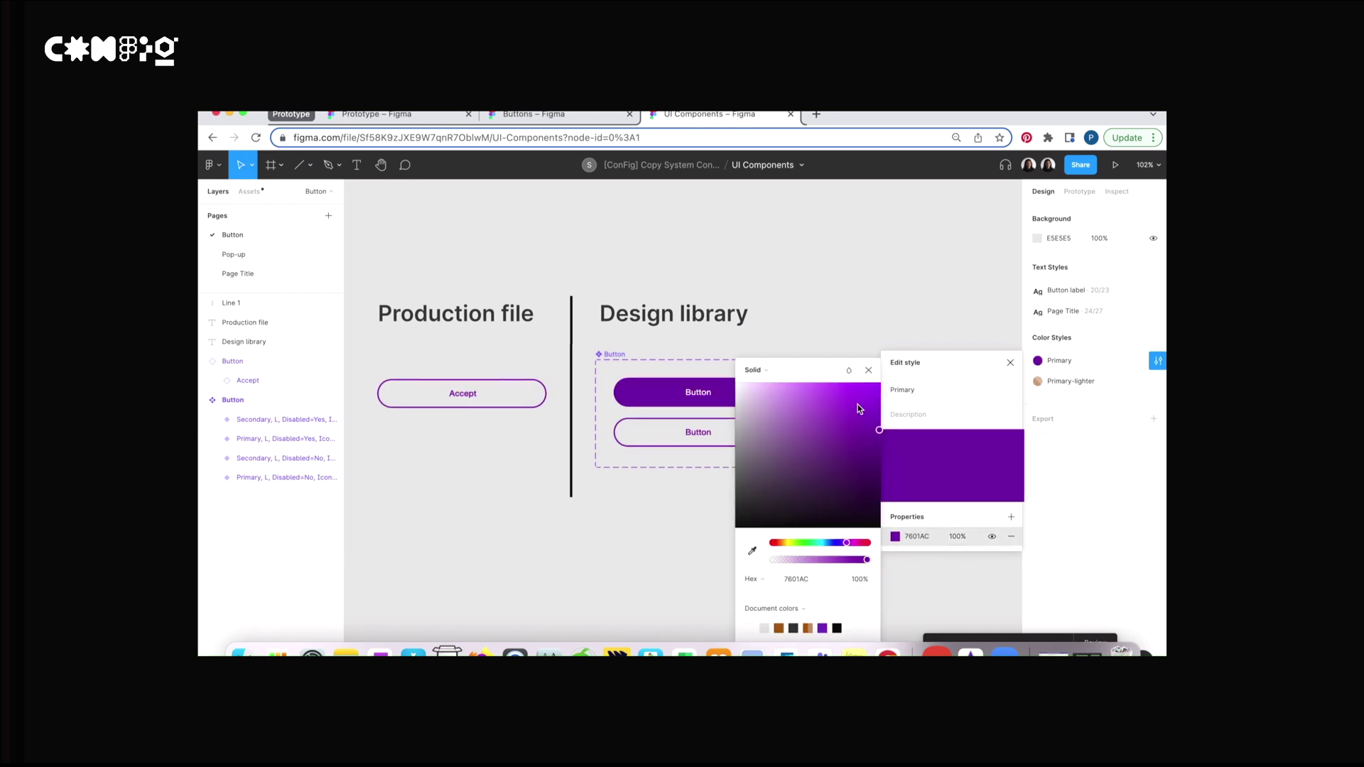
left_click(868, 370)
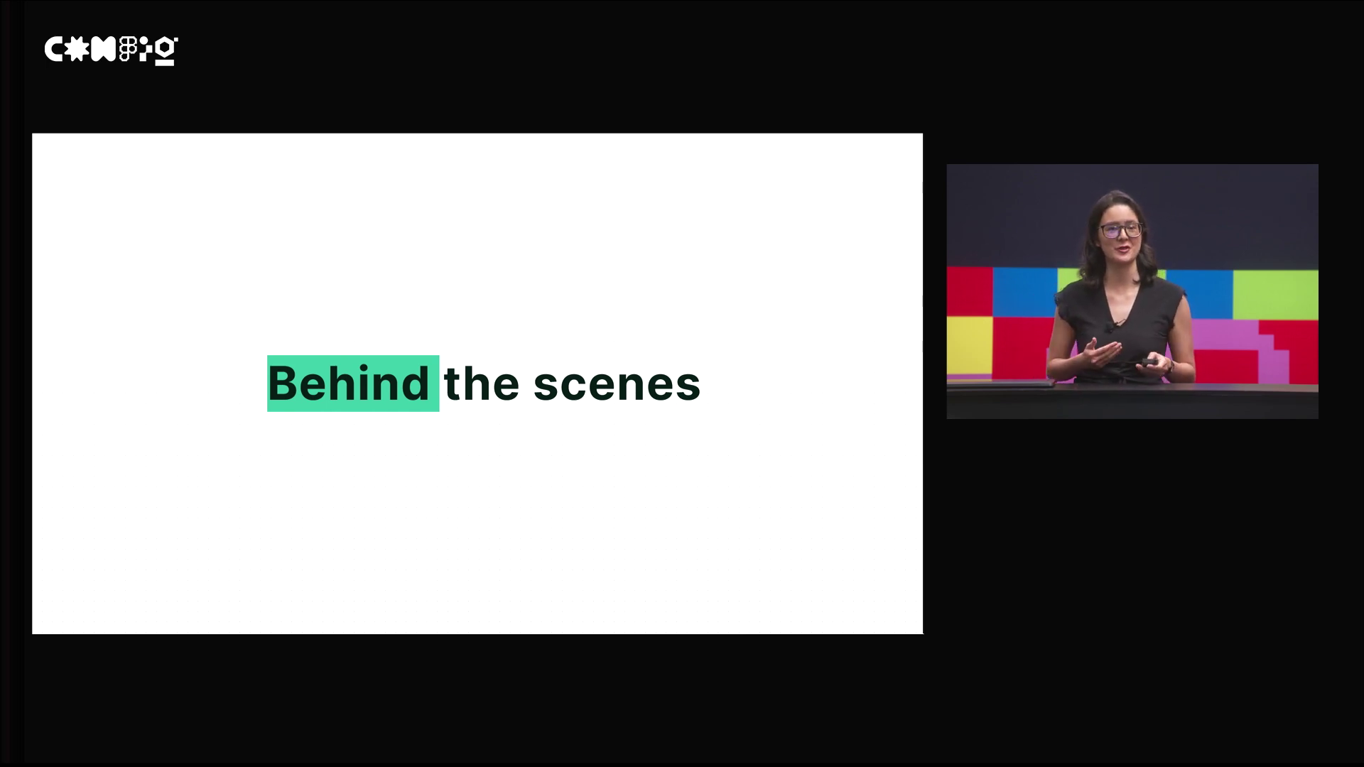
key("Right")
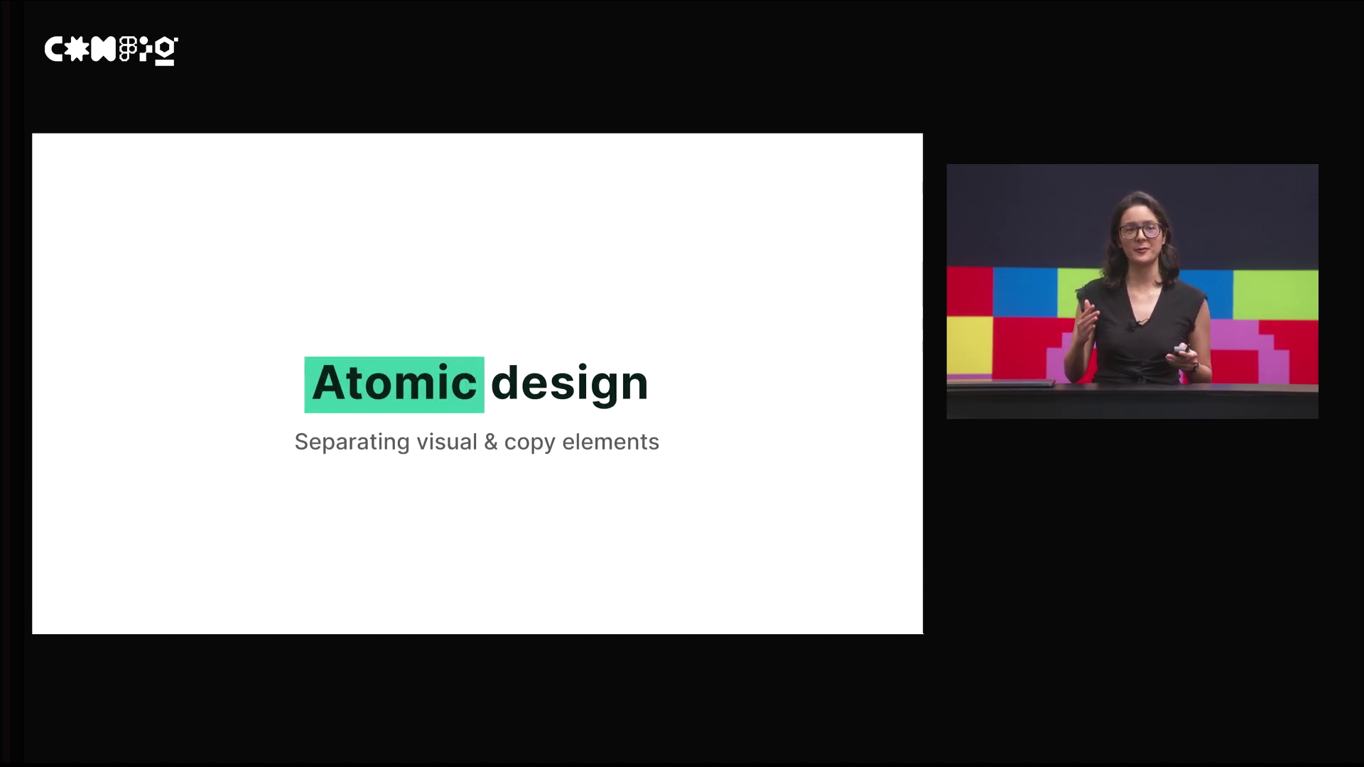
key("Right")
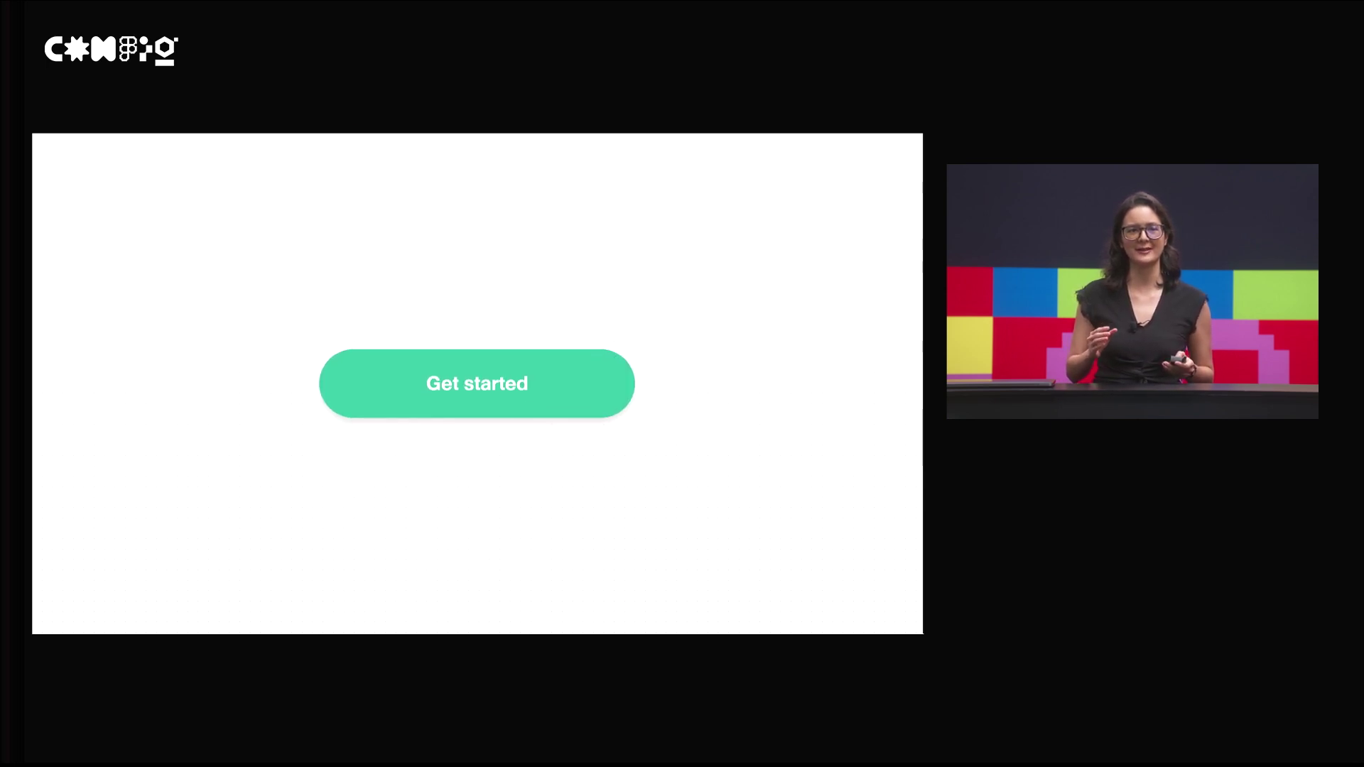
key("Right")
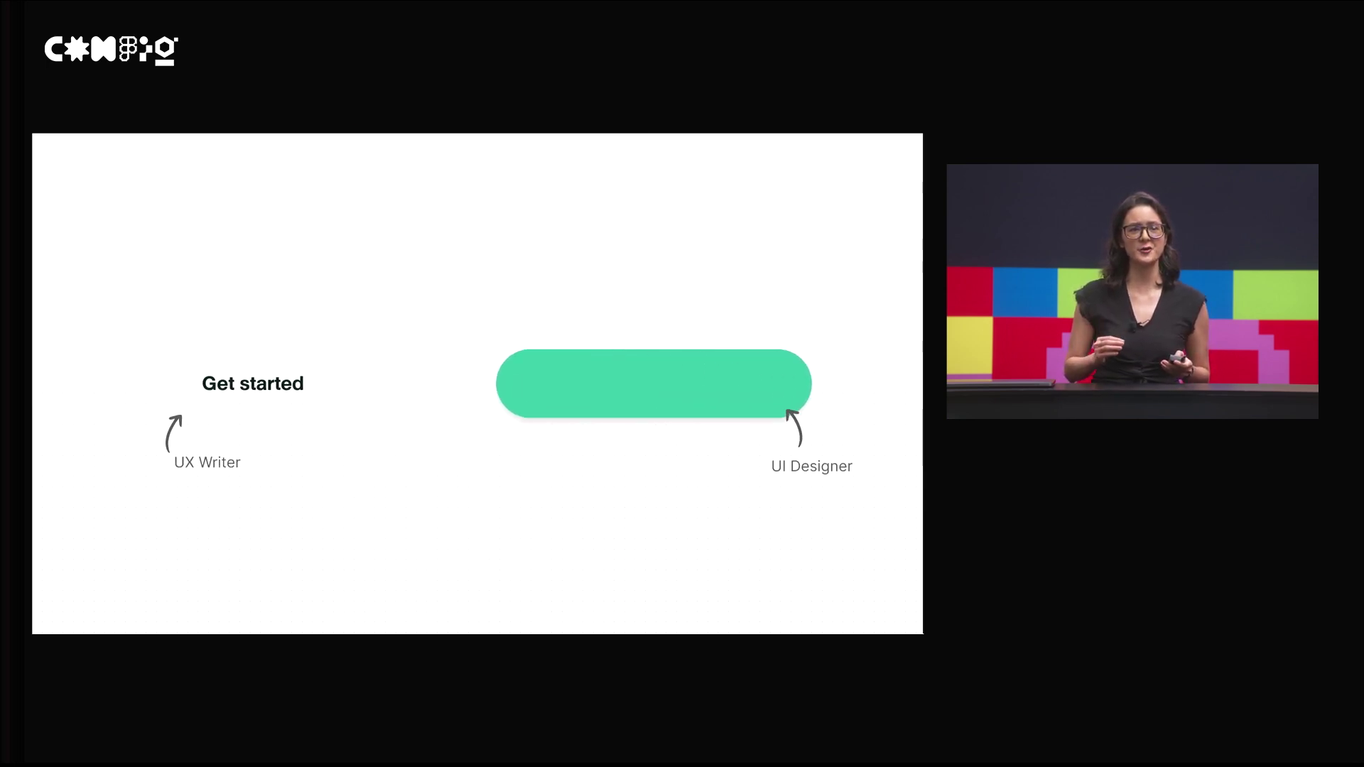